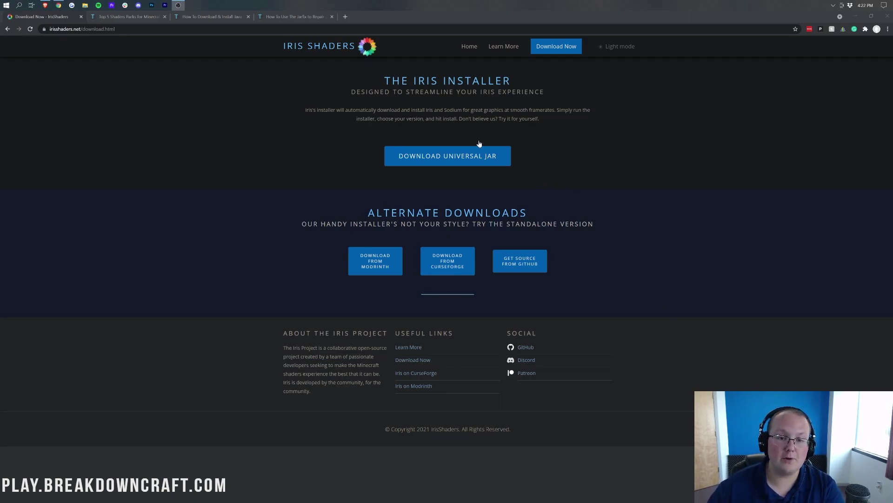
drag(413, 80, 521, 74)
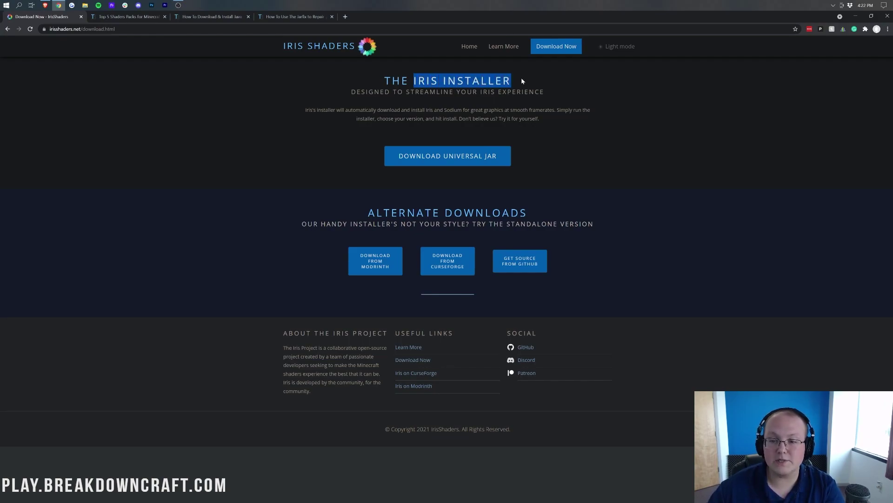
click(521, 77)
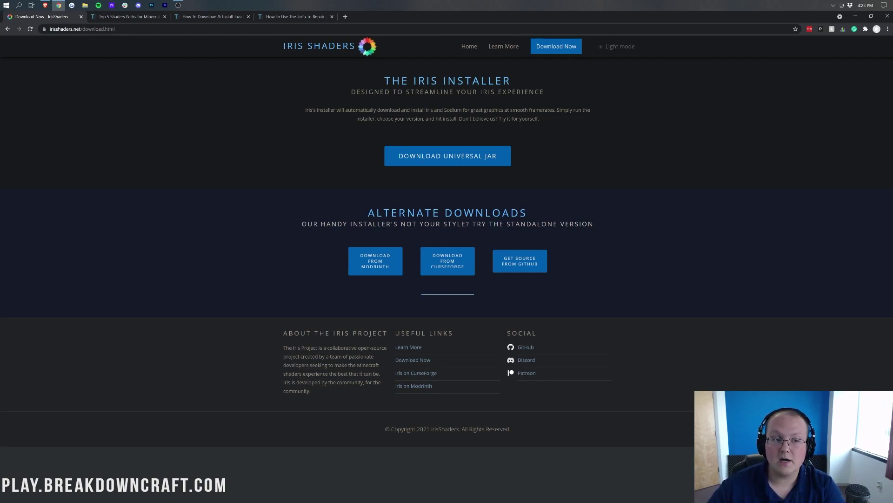
Check the article on downloading and installing Java for Minecraft, and return to the Iris download page.
click(205, 18)
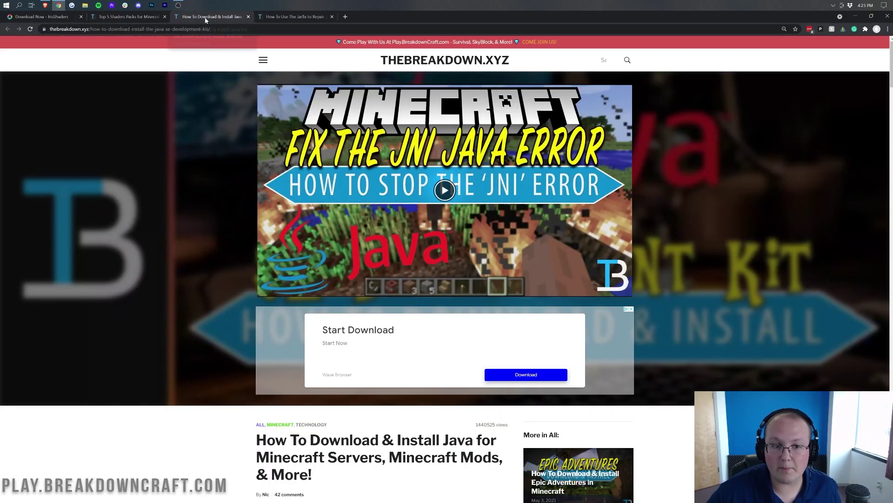
scroll(226, 189, down, 7)
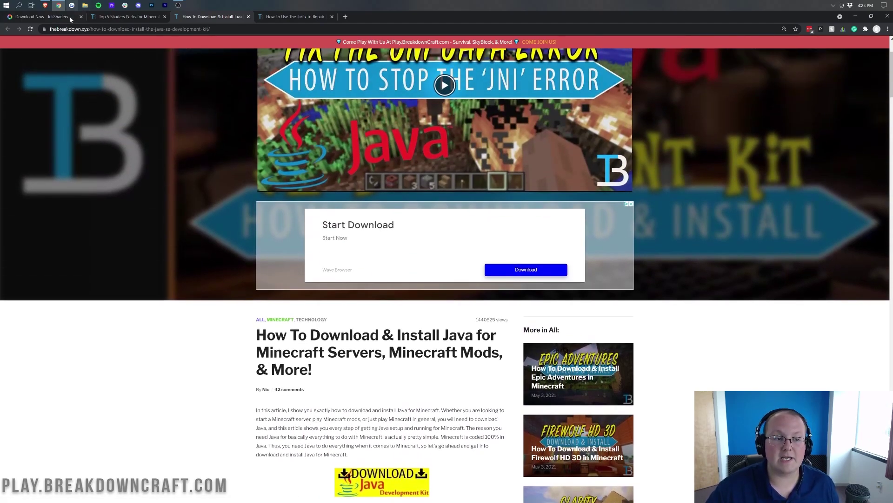
click(69, 16)
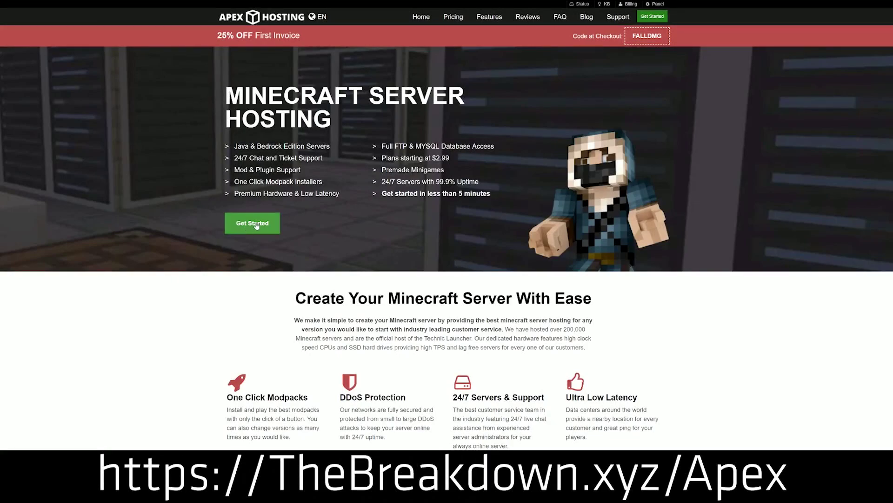
Review the feature descriptions on the Apex Hosting page, including 24/7 Servers & Support and Automated Backups.
scroll(319, 154, down, 4)
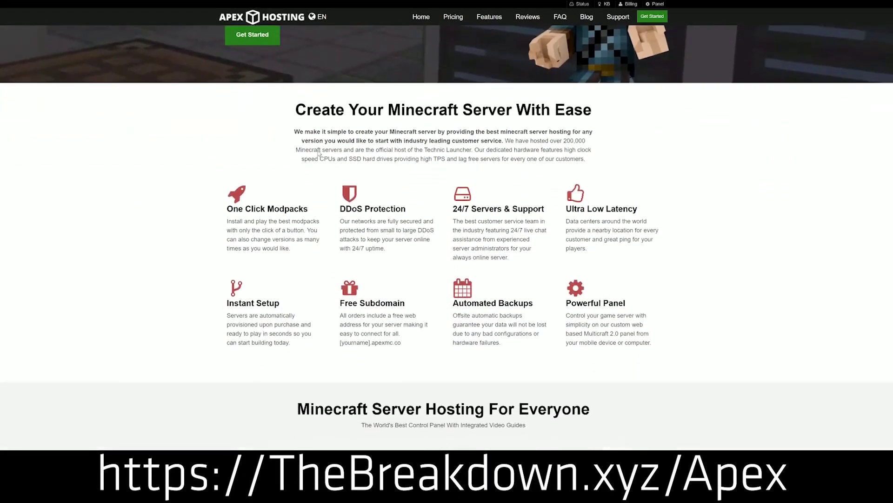
drag(226, 209, 548, 212)
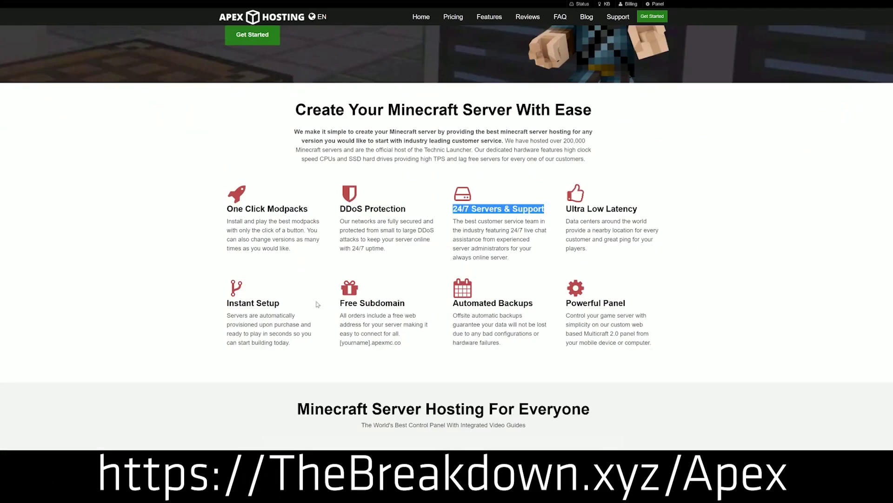
drag(452, 303, 561, 303)
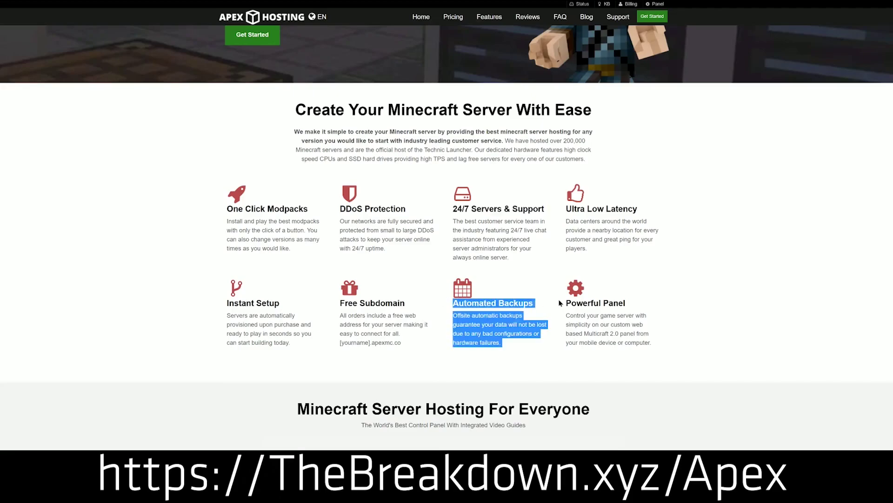
click(432, 306)
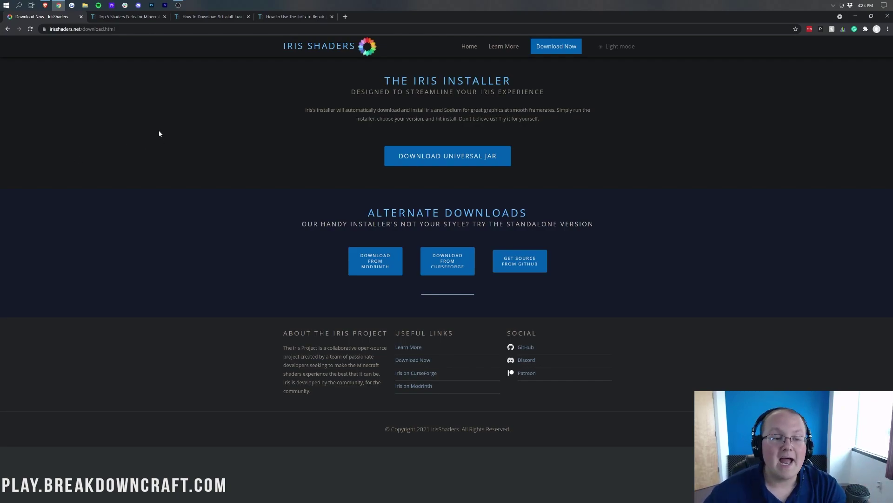
Look at the Java Development Kit download link in the Java installation article, and return to the Iris page.
click(211, 16)
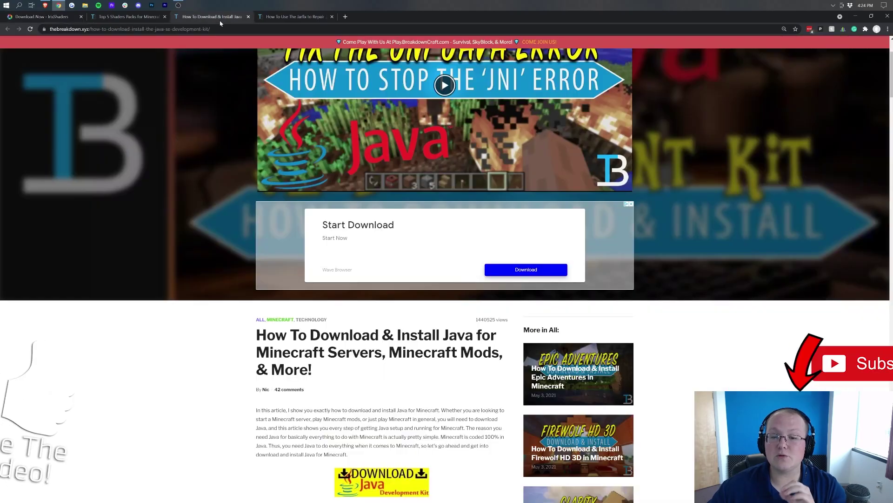
scroll(354, 194, down, 5)
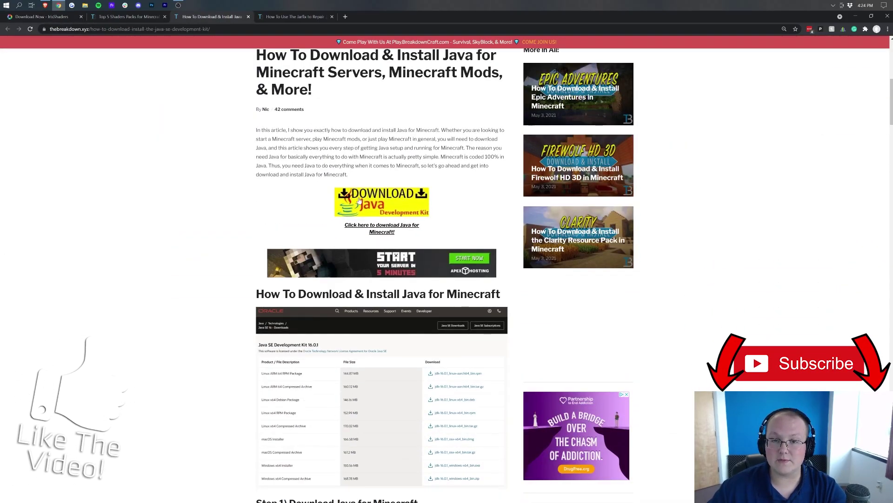
click(50, 17)
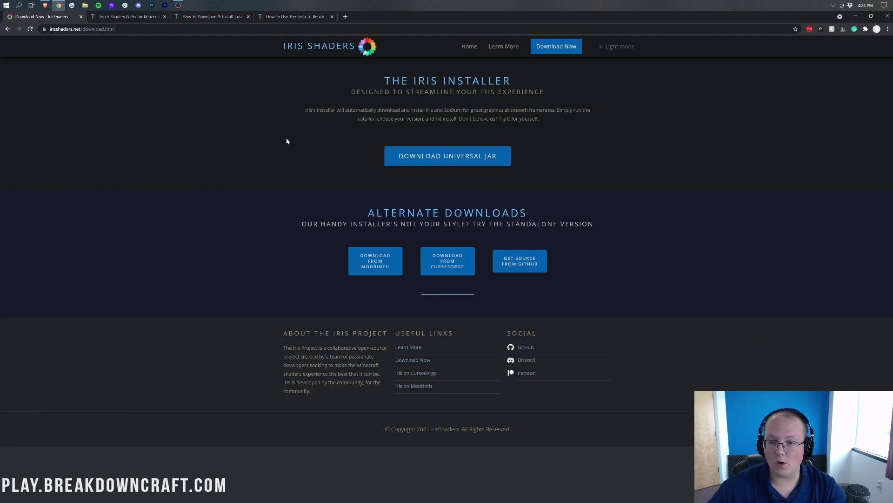
Download the Iris installer as a universal jar and keep the flagged file.
click(455, 164)
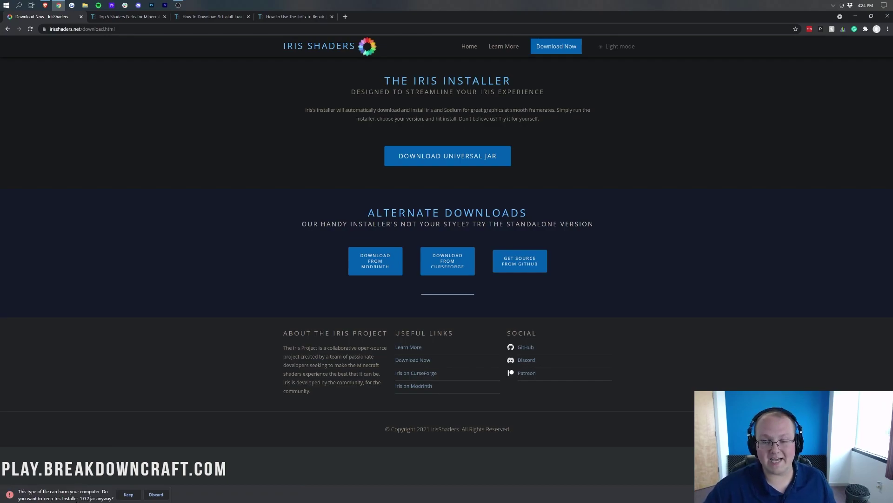
click(129, 495)
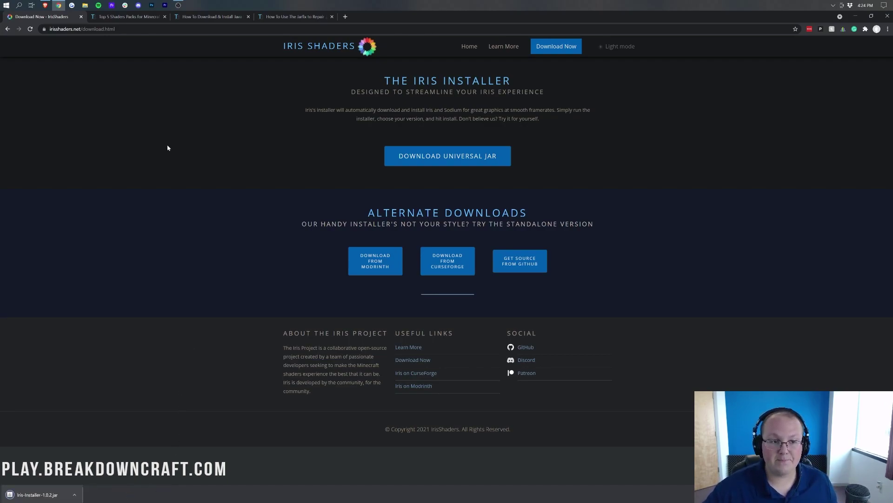
Open the Sildur's Vibrant Shaders download link from the Top 5 Shaders Packs article in a new tab.
click(131, 19)
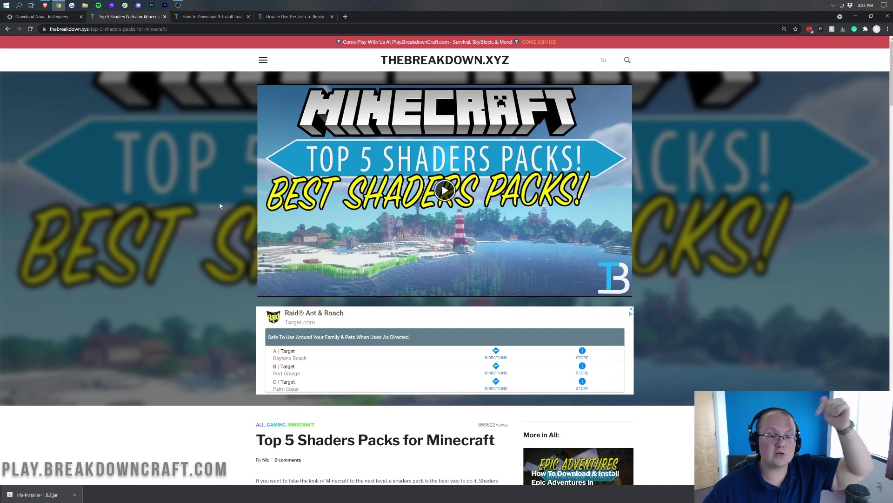
scroll(218, 211, down, 12)
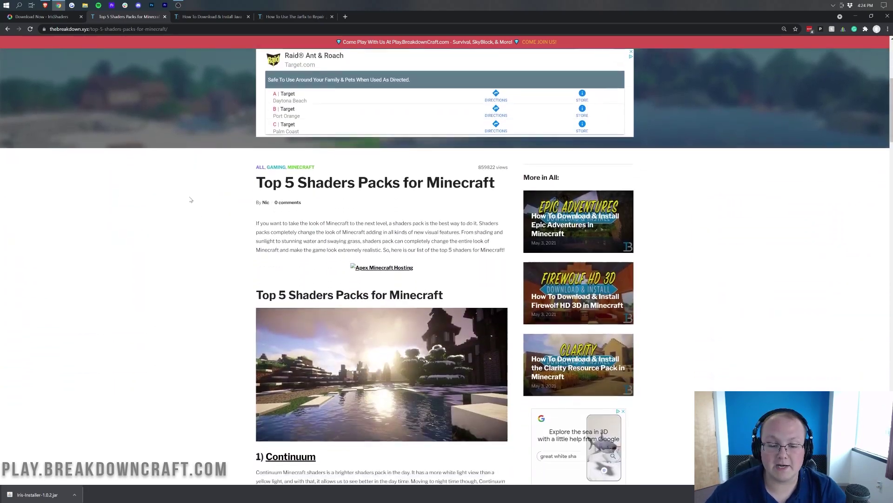
scroll(196, 194, down, 4)
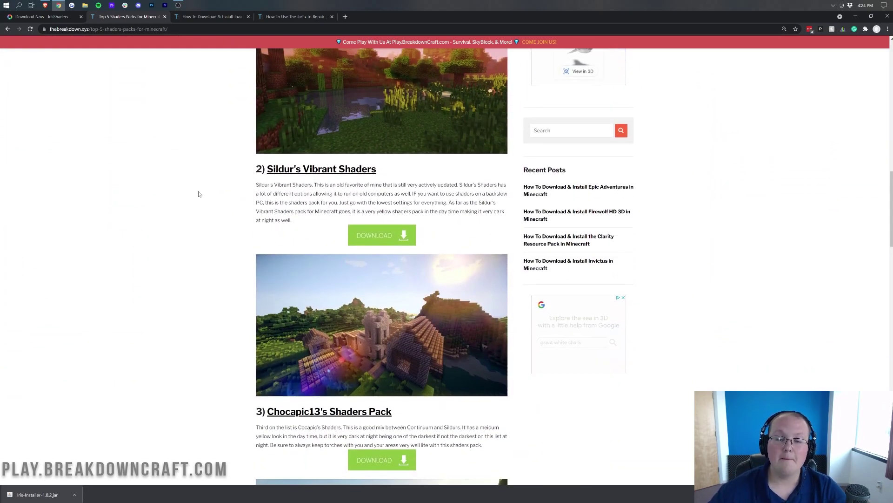
scroll(200, 191, down, 2)
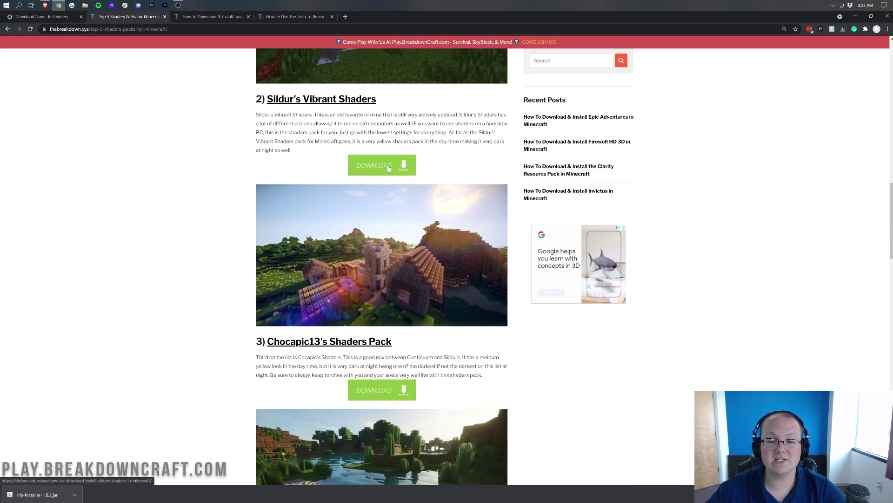
middle_click(388, 168)
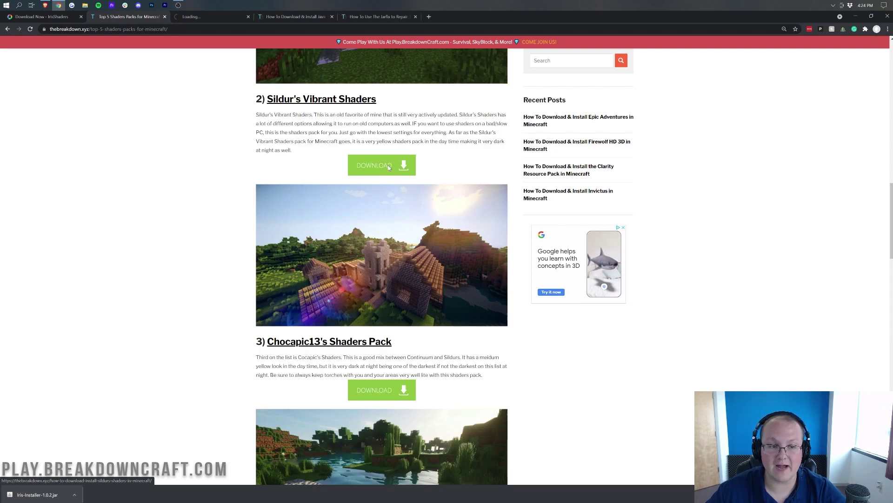
Open the BSL Shaders download link at number 5 of the same article in a new tab.
scroll(388, 167, down, 8)
scroll(388, 168, down, 5)
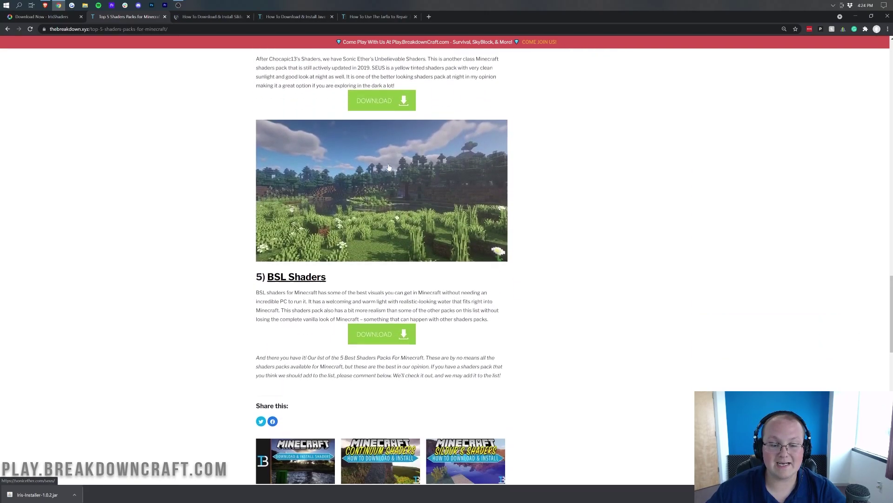
scroll(390, 168, up, 6)
scroll(389, 168, down, 6)
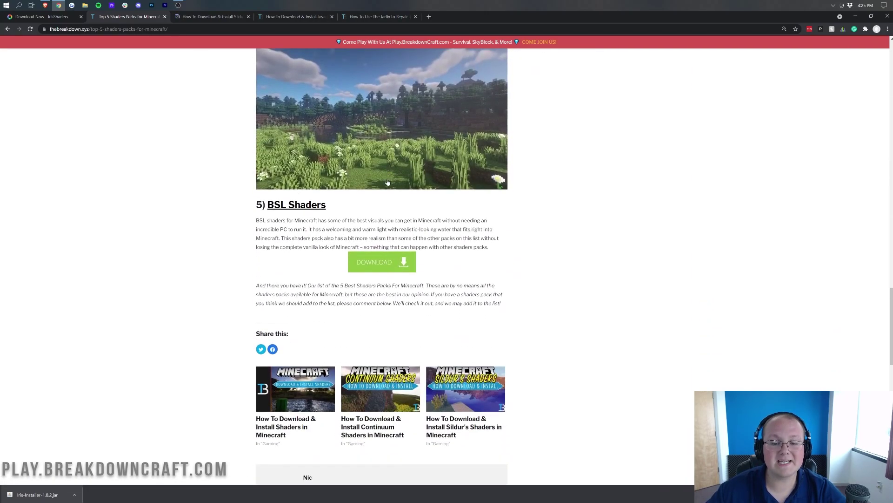
middle_click(386, 257)
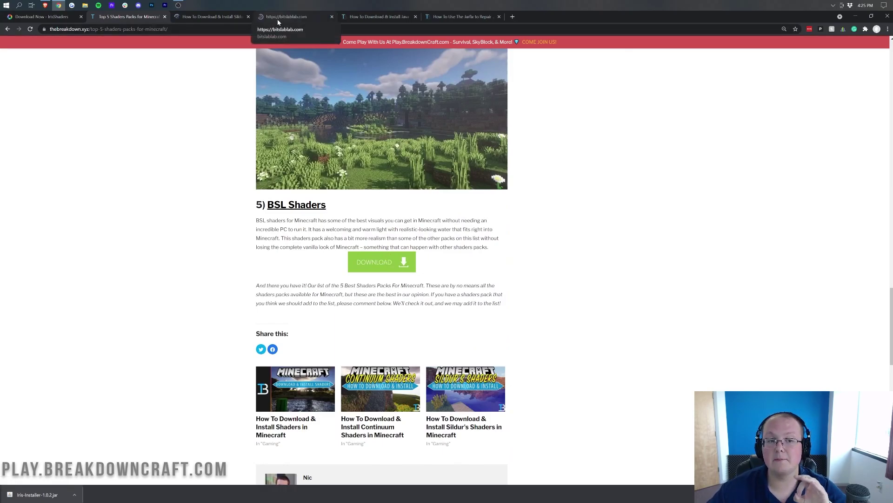
Download Sildur's Vibrant shaders v1.29 Lite through the download link in the Sildur's Shaders article, skipping the advertisement.
click(210, 16)
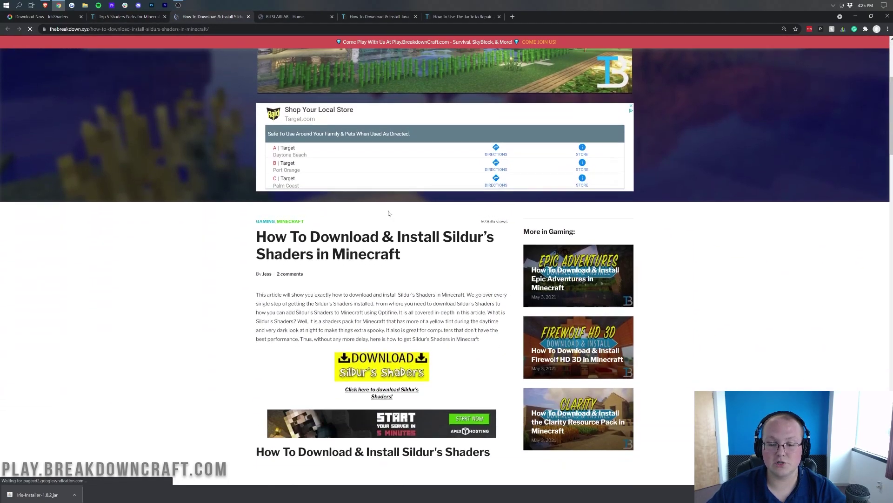
scroll(389, 213, down, 3)
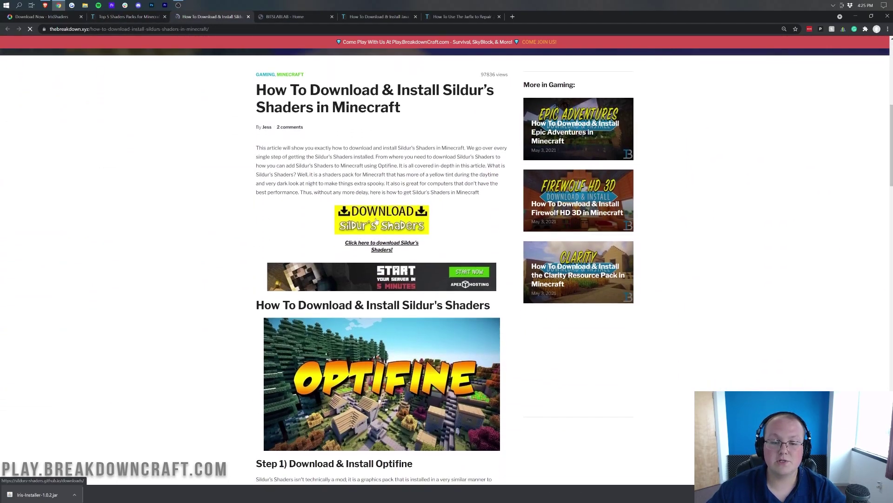
click(376, 221)
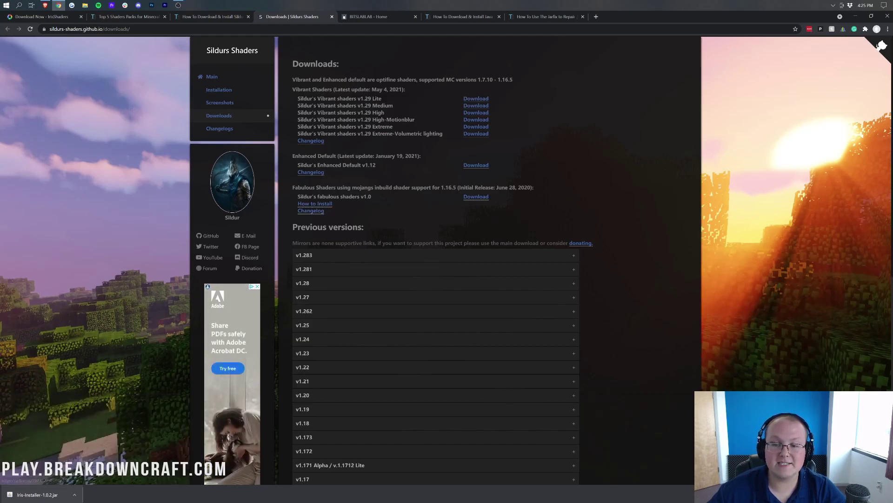
click(475, 99)
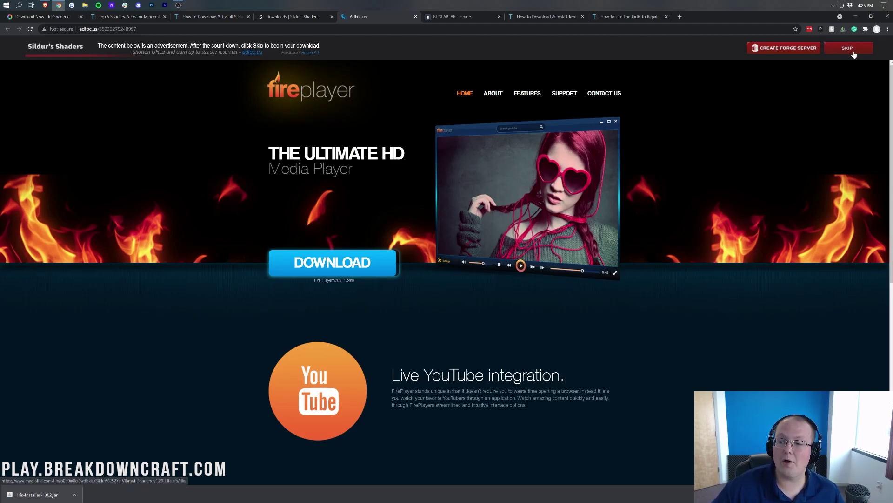
click(841, 48)
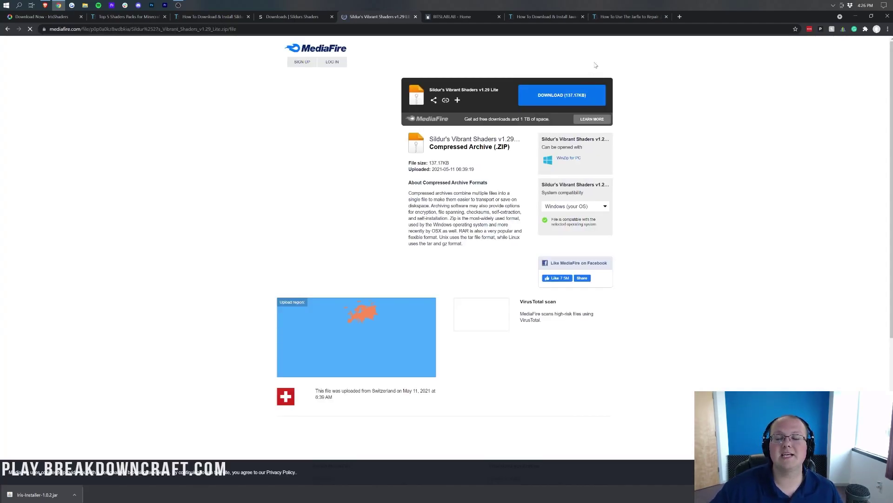
click(555, 99)
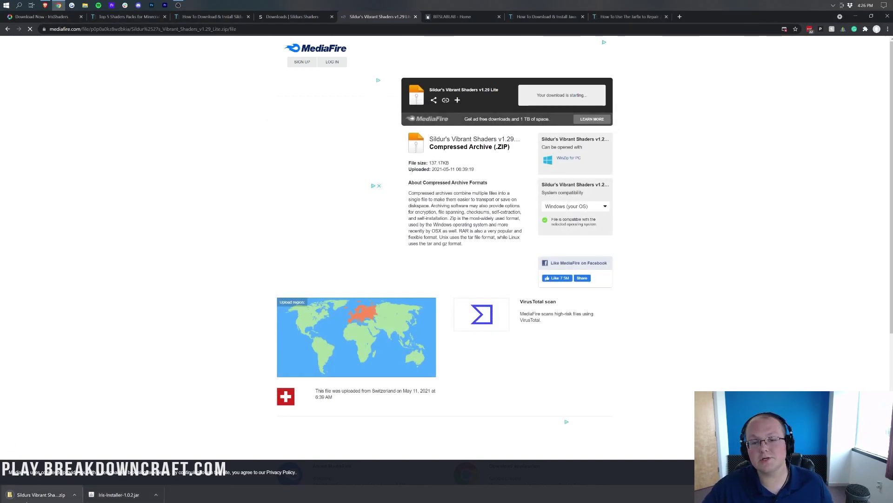
Download BSL v8.0.01 from the BSL Shaders page of the BITSLABLAB site.
click(465, 18)
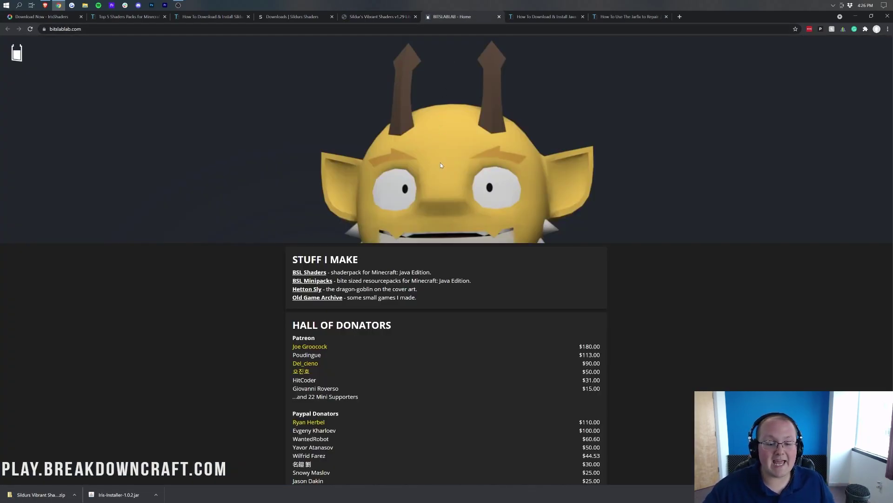
scroll(441, 165, down, 3)
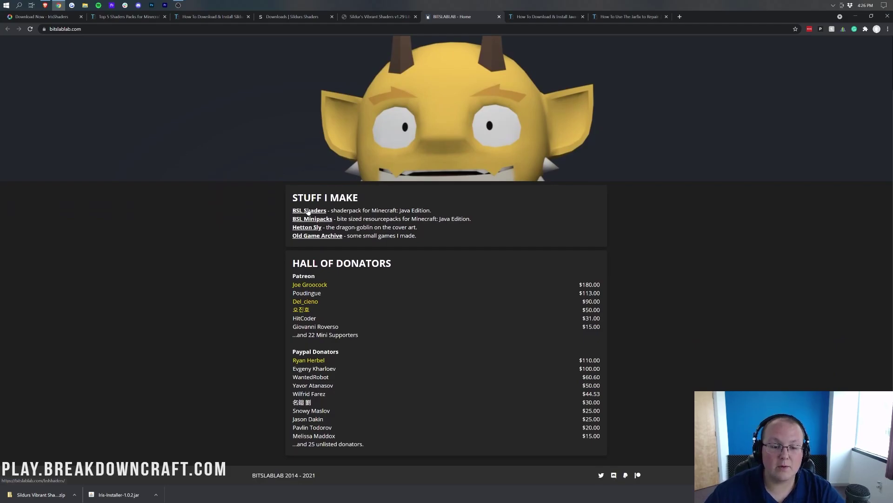
click(309, 210)
scroll(415, 207, down, 4)
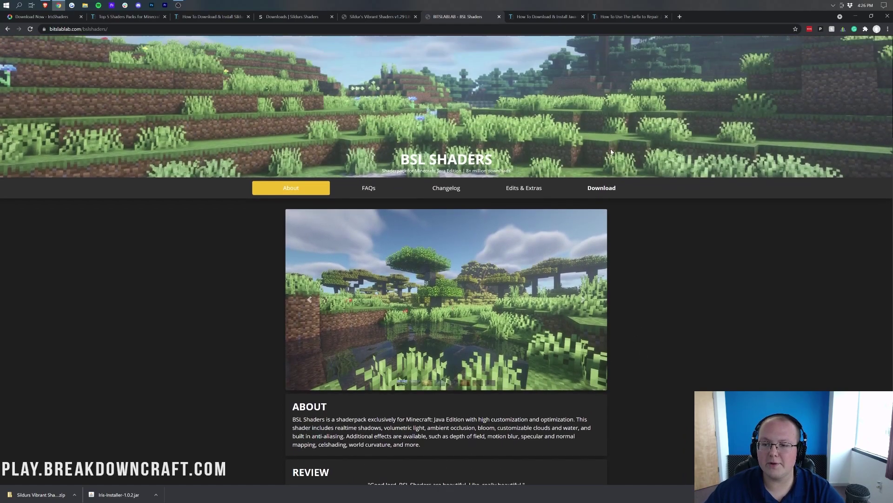
click(608, 191)
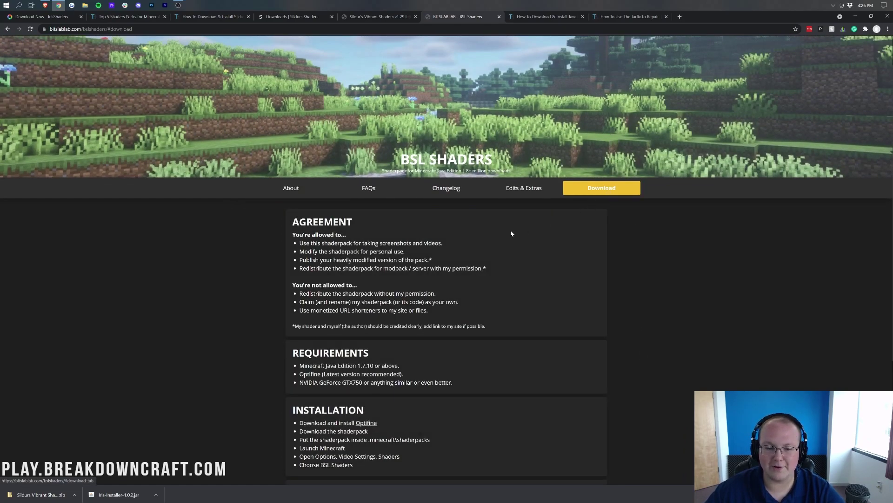
scroll(510, 233, down, 4)
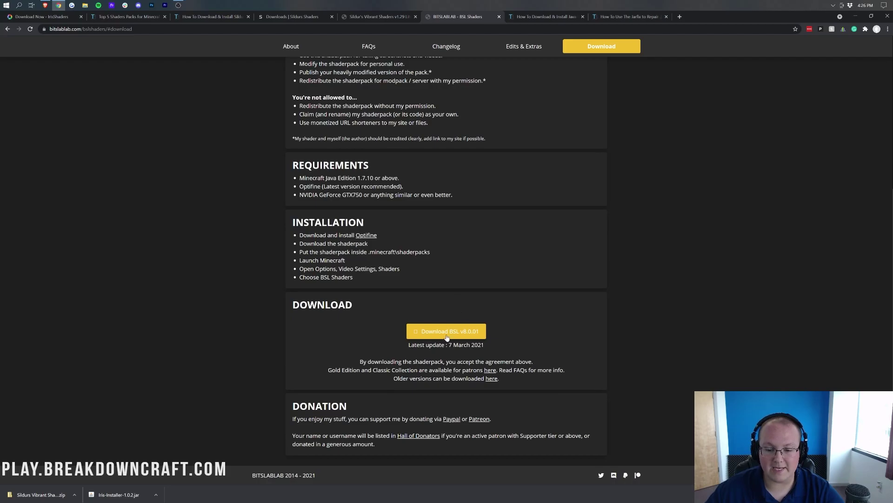
click(426, 335)
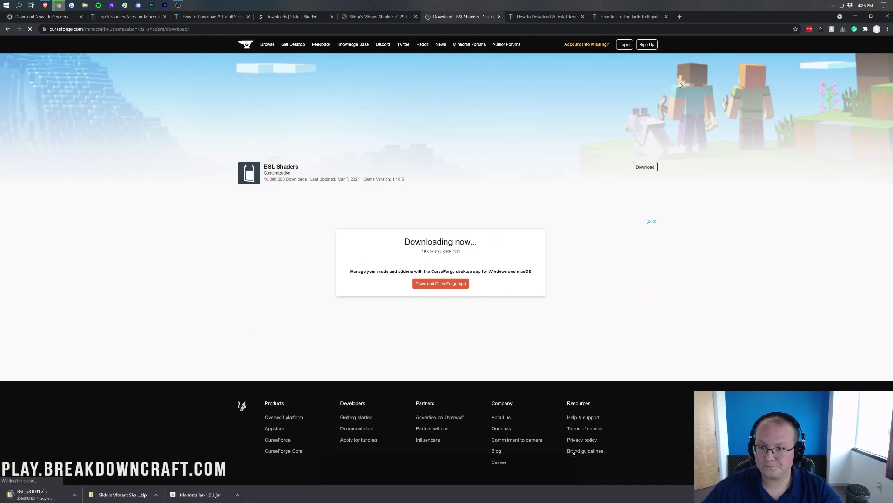
Minimize the browser and move the Iris installer and the two shader zip files to the middle of the desktop.
click(535, 17)
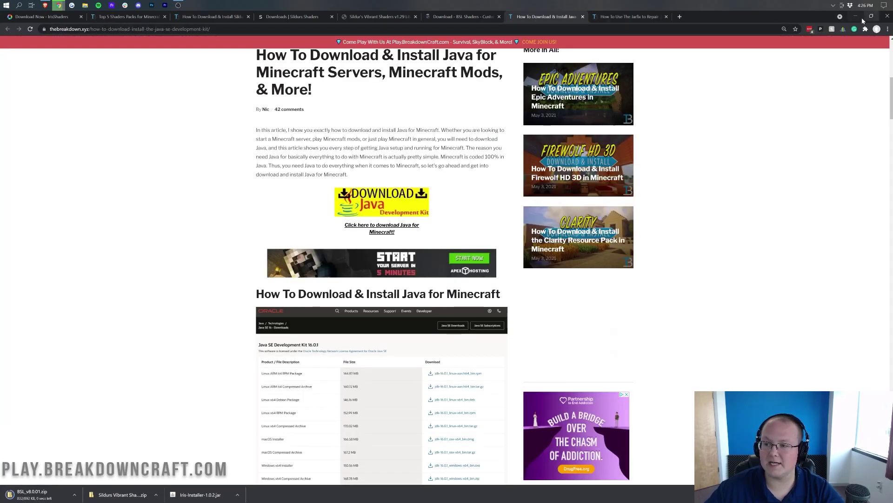
click(856, 18)
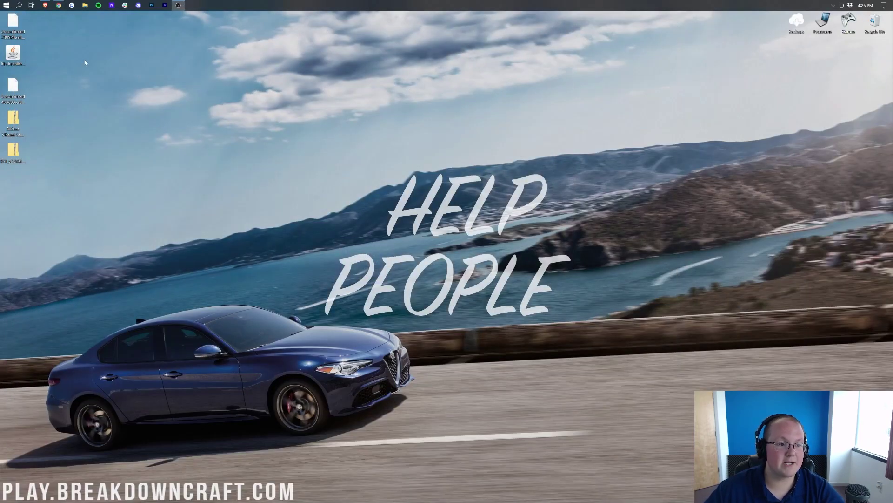
drag(371, 116, 372, 118)
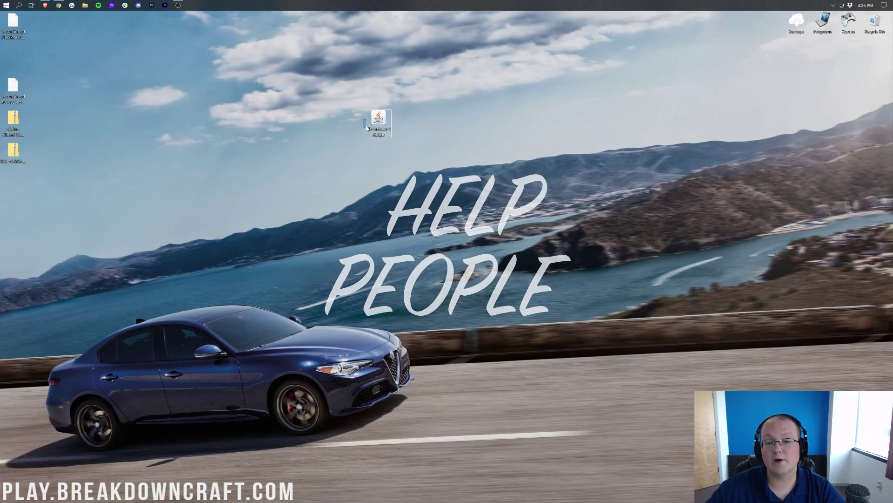
drag(82, 194, 484, 138)
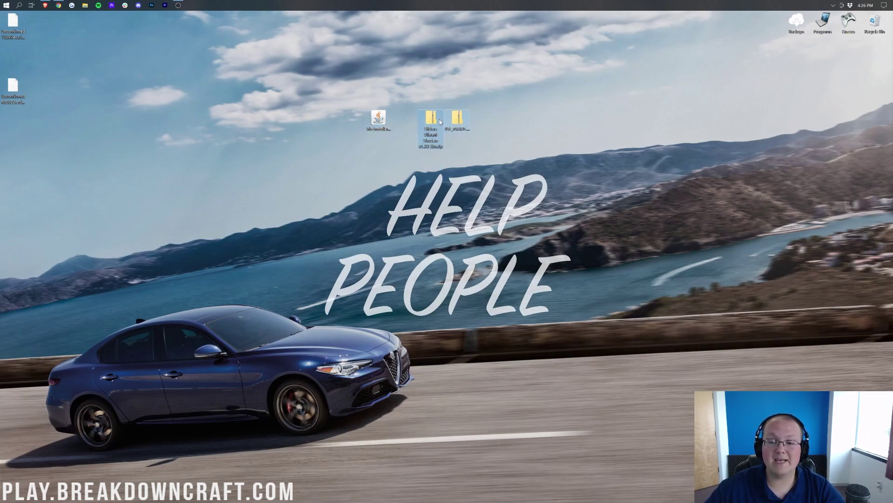
drag(439, 119, 466, 55)
click(447, 98)
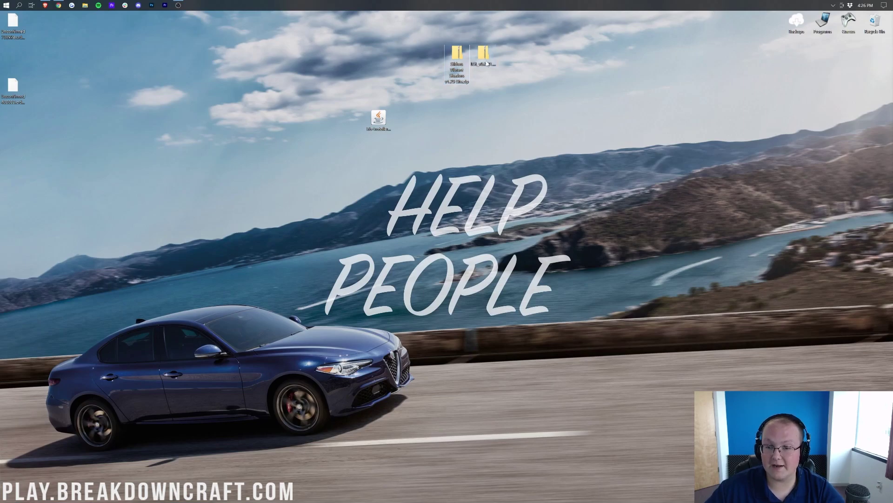
drag(380, 116, 411, 114)
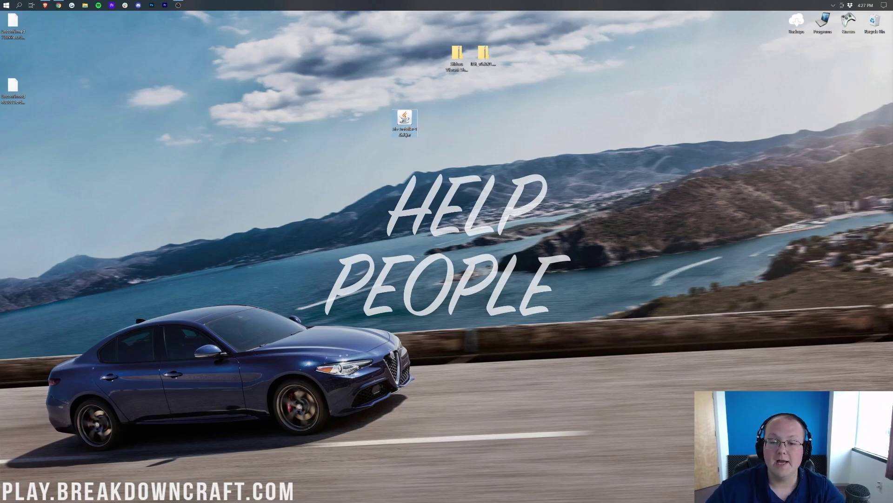
right_click(400, 117)
click(411, 123)
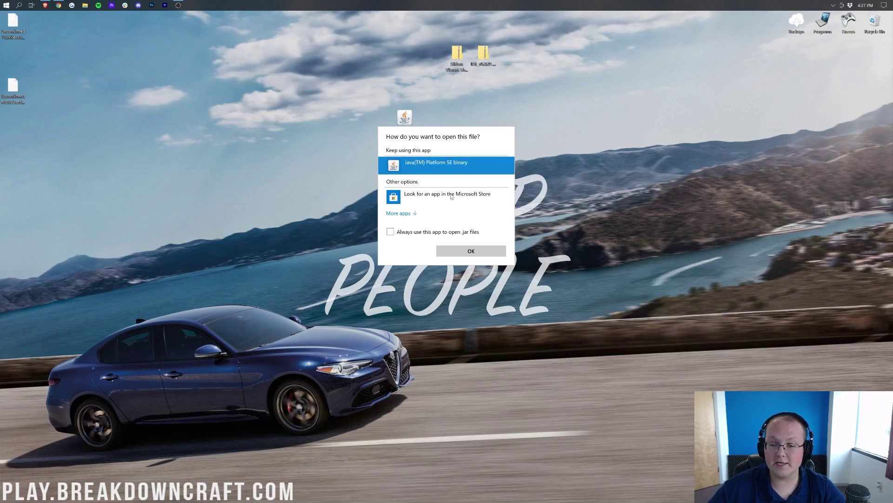
double_click(458, 168)
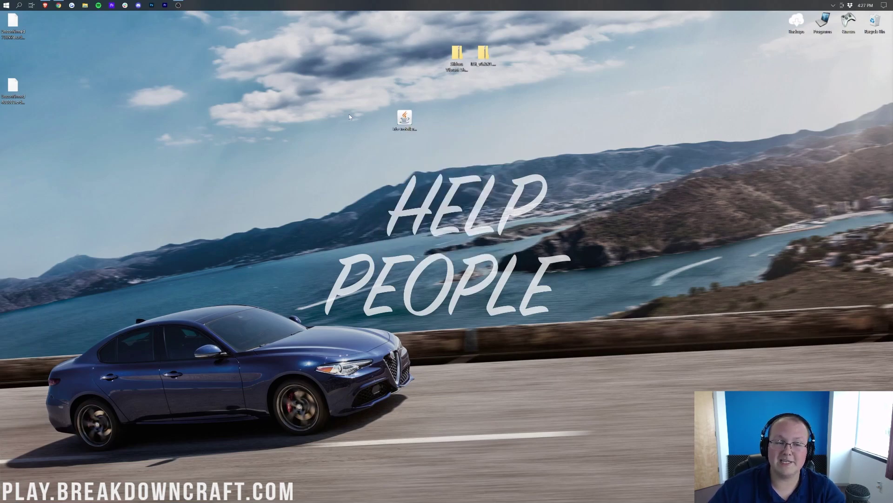
Review the browser articles on installing Java for Minecraft and on repairing .jar files with the Jarfix, and return to the desktop.
click(59, 6)
scroll(195, 242, up, 8)
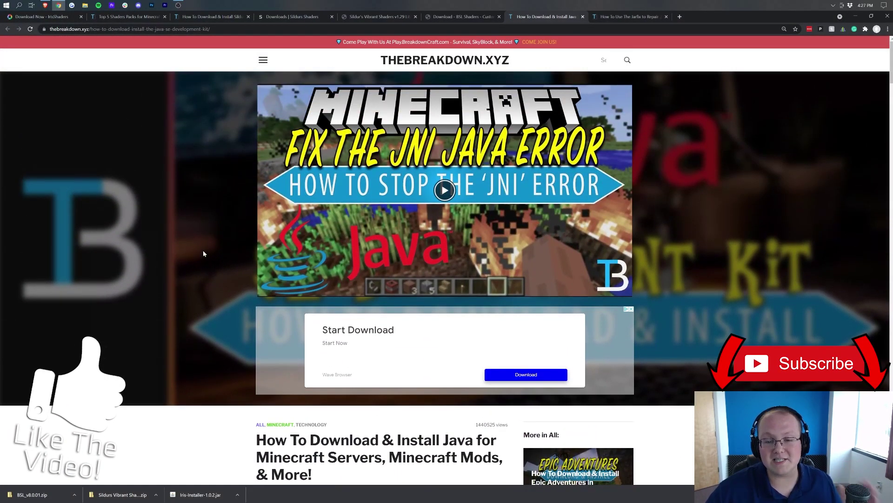
scroll(203, 254, down, 7)
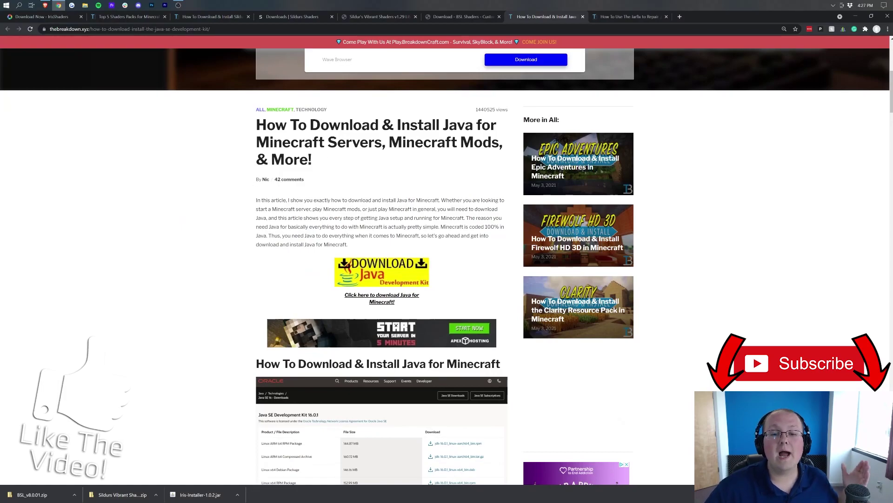
drag(390, 142, 498, 143)
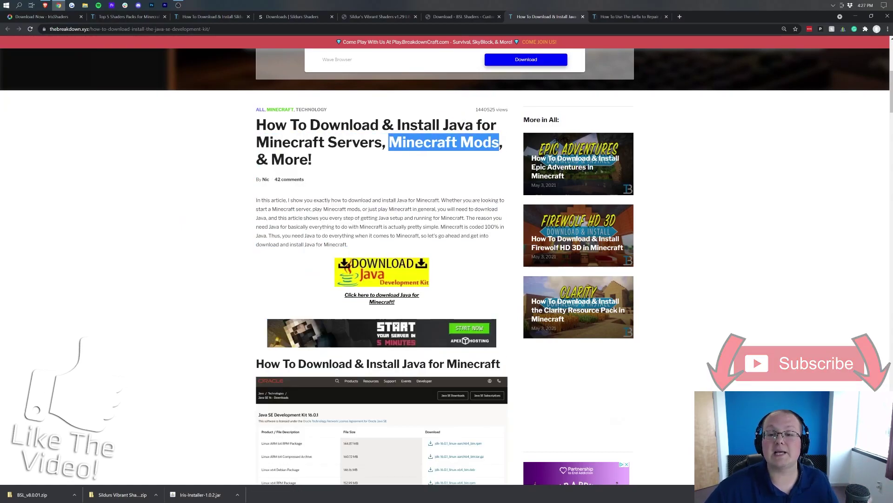
click(447, 155)
scroll(418, 206, down, 3)
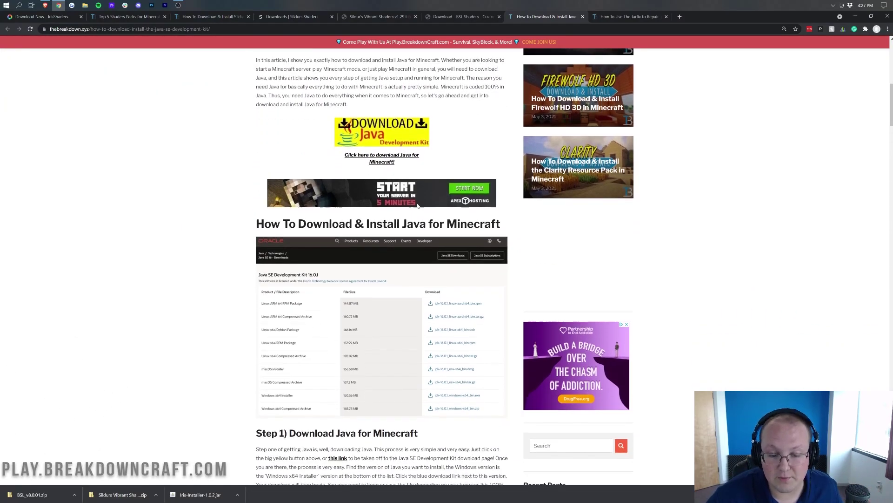
scroll(417, 206, down, 13)
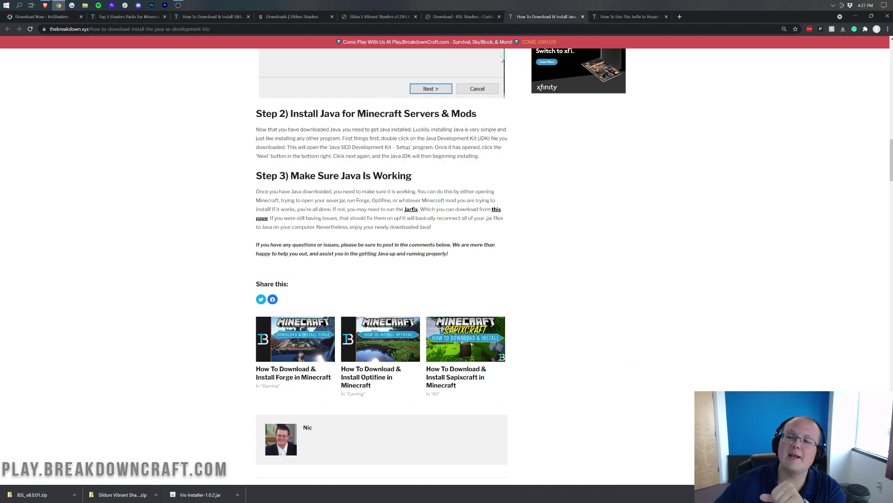
click(639, 18)
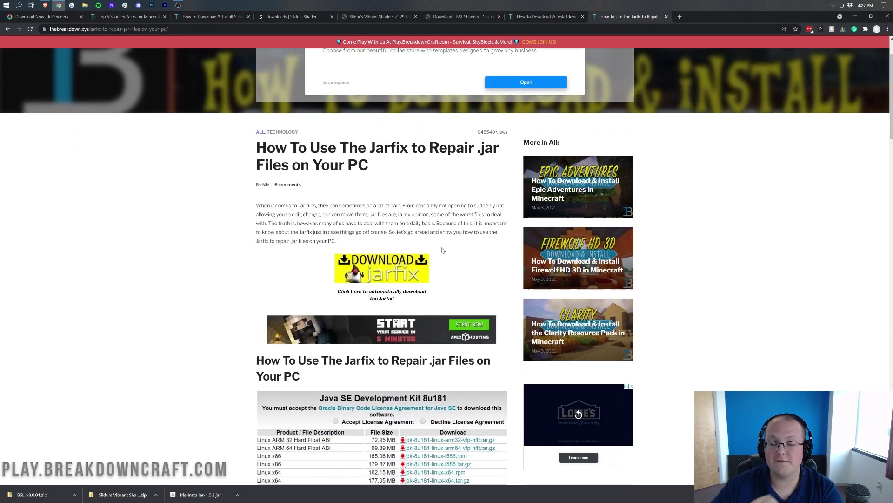
scroll(442, 251, down, 15)
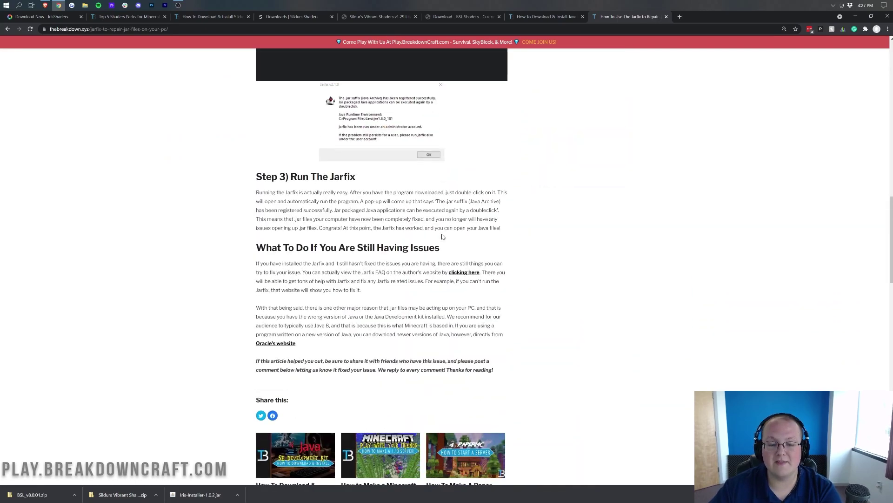
scroll(442, 236, up, 15)
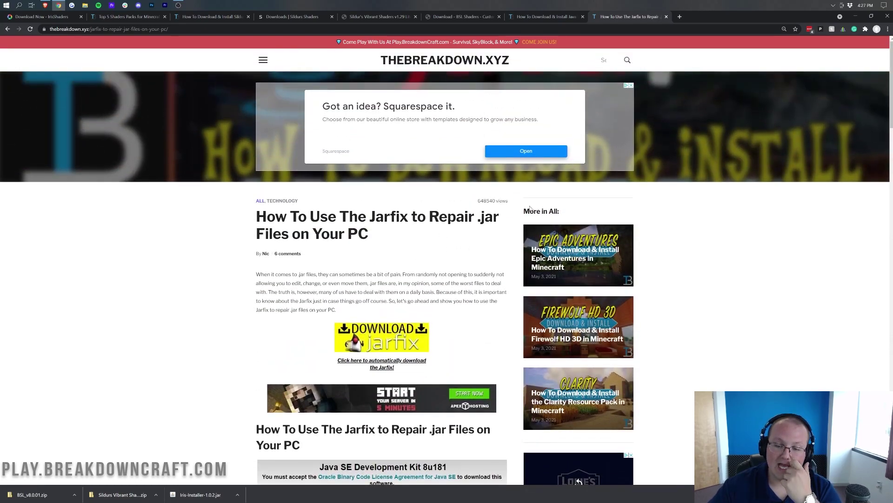
click(859, 17)
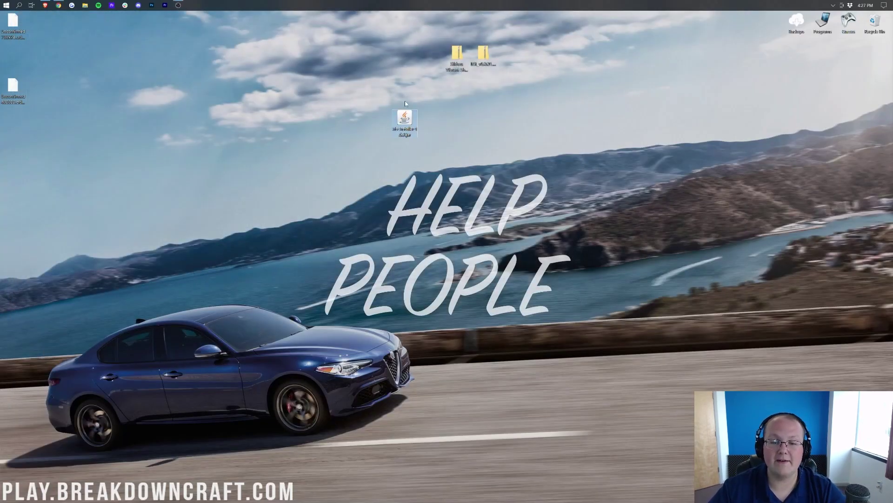
Open the Iris installer on the desktop with Java(TM) Platform SE binary.
right_click(402, 119)
click(424, 161)
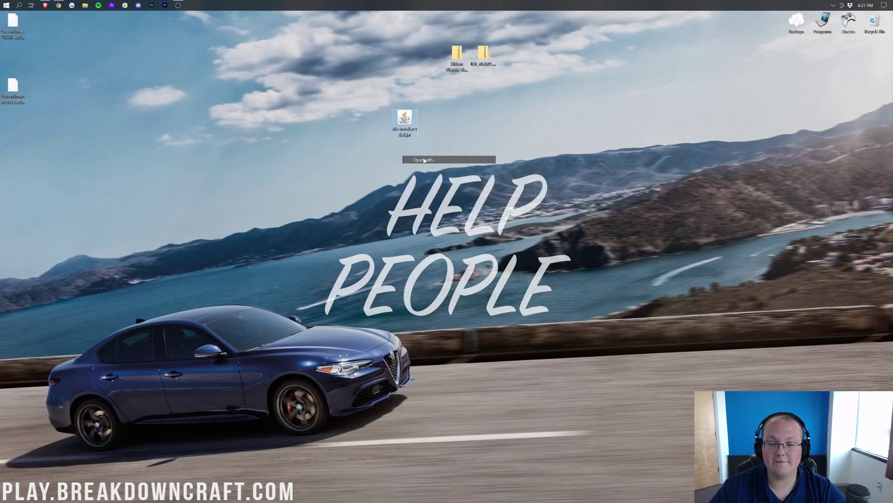
click(466, 250)
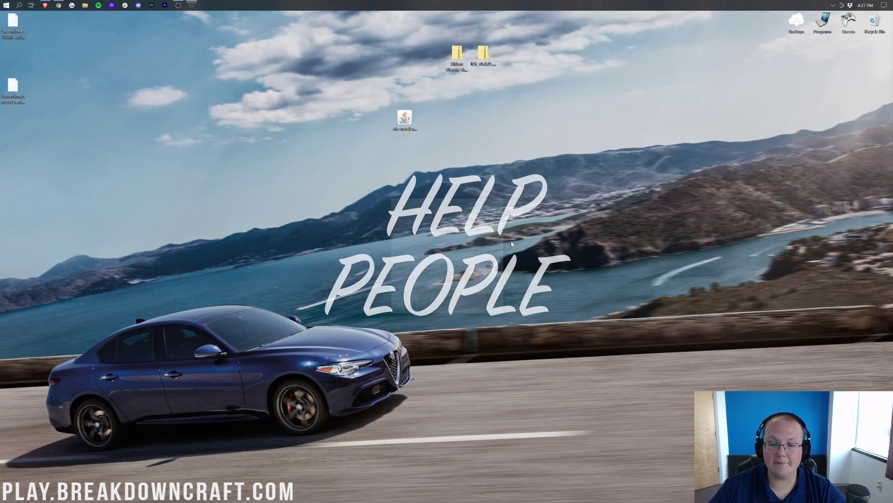
drag(433, 206, 431, 168)
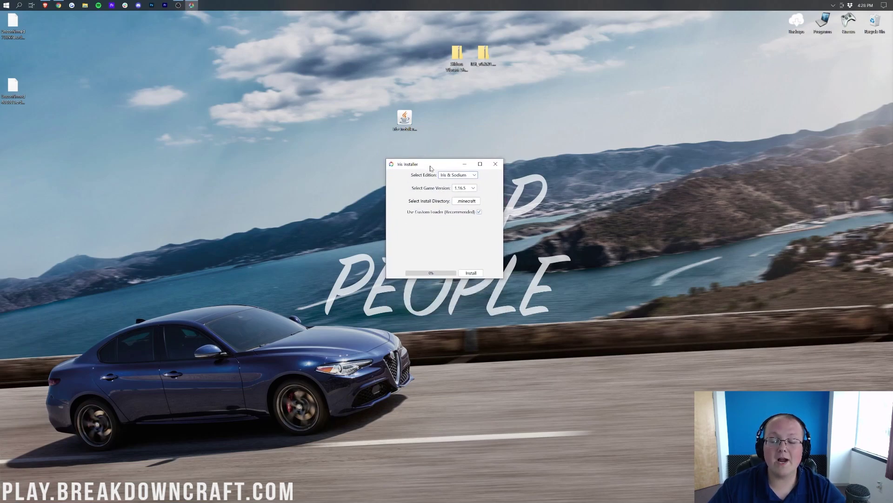
Set the Iris Installer's edition to Iris Standalone and its game version to 1.17.
click(448, 175)
click(450, 190)
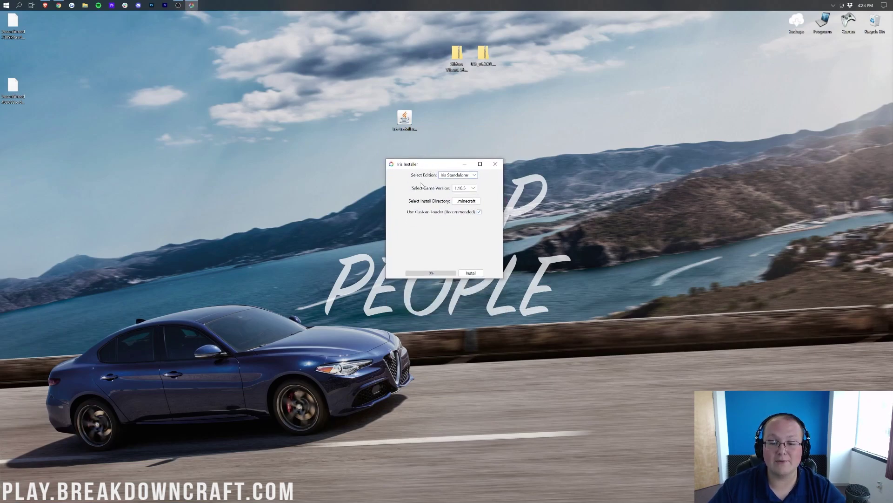
click(457, 176)
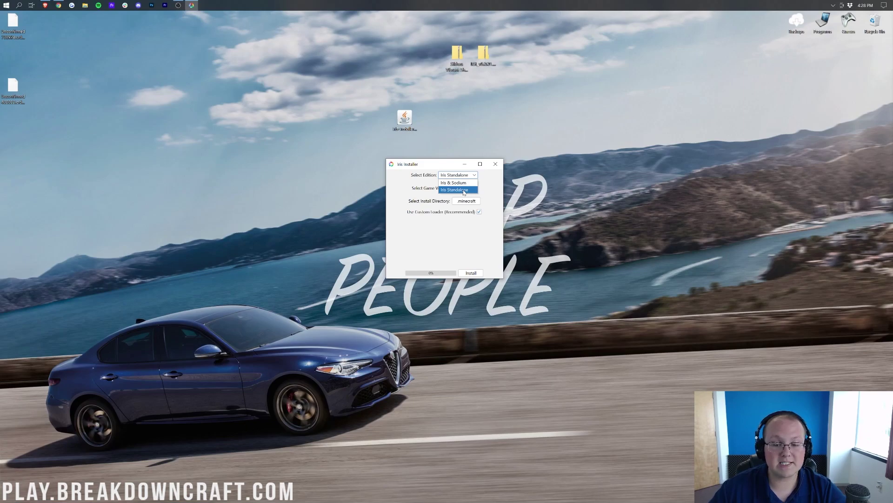
click(464, 190)
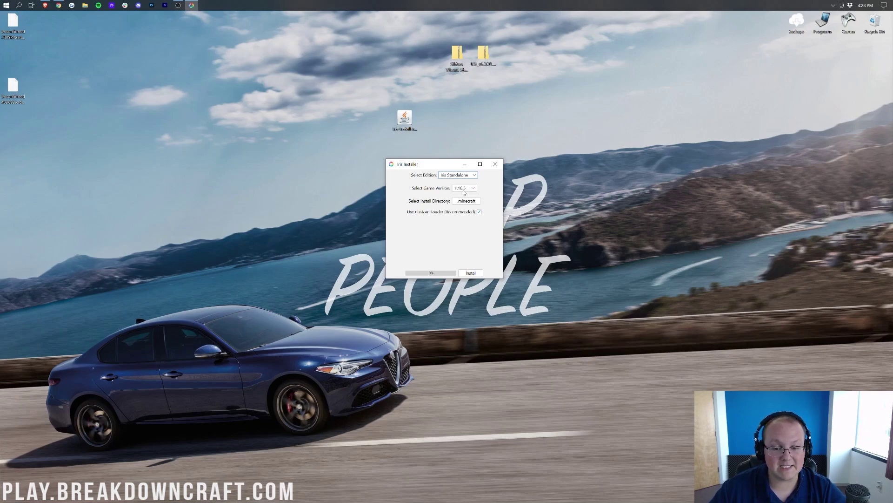
click(464, 188)
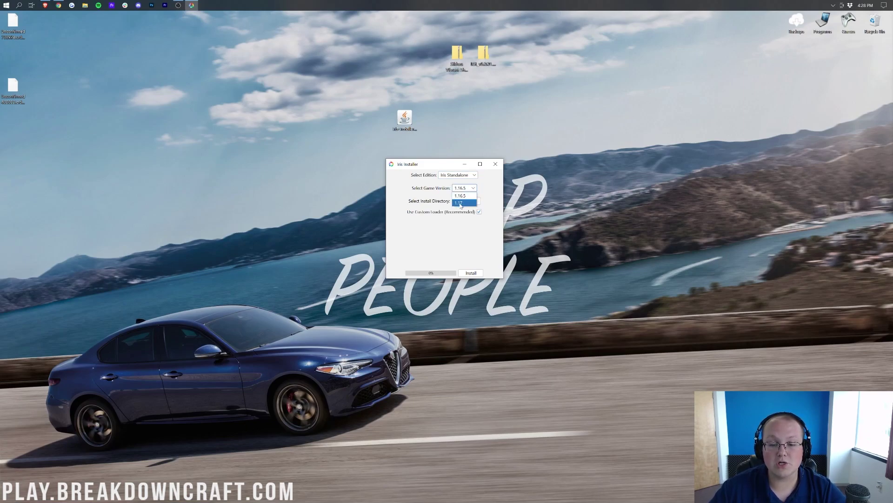
click(467, 204)
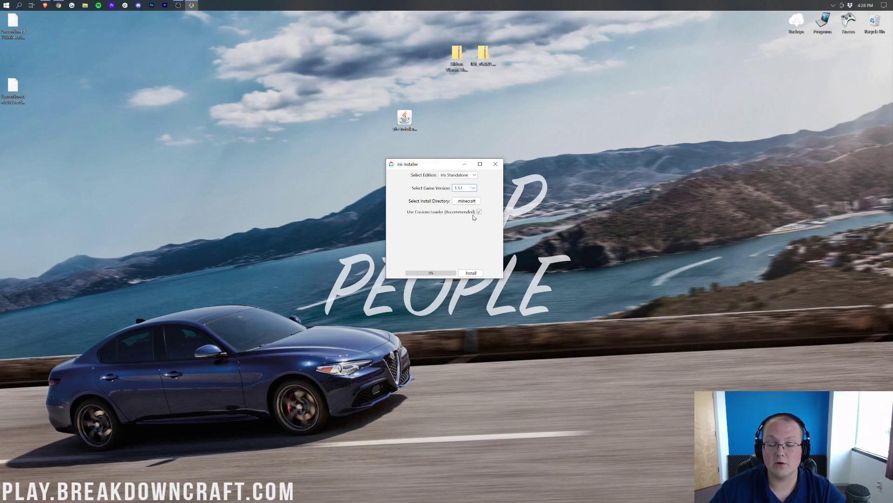
Install Iris into the .minecraft directory and move the used installer file to the Recycle Bin.
click(472, 271)
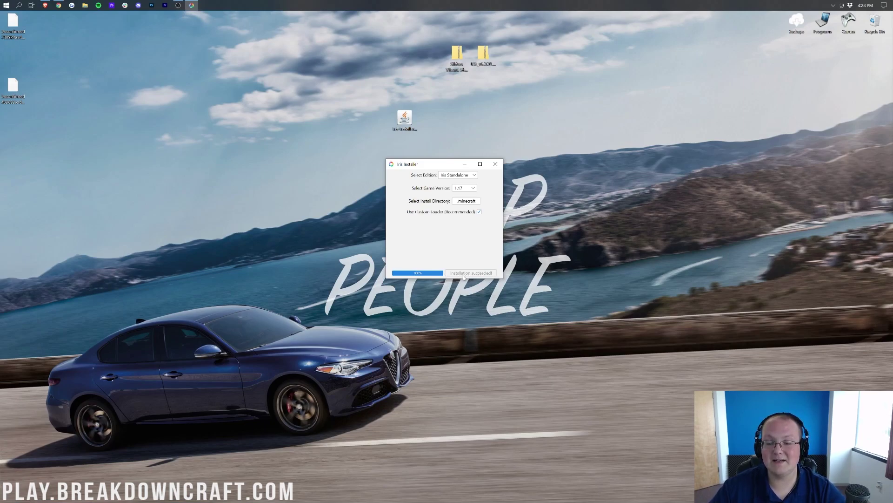
click(495, 164)
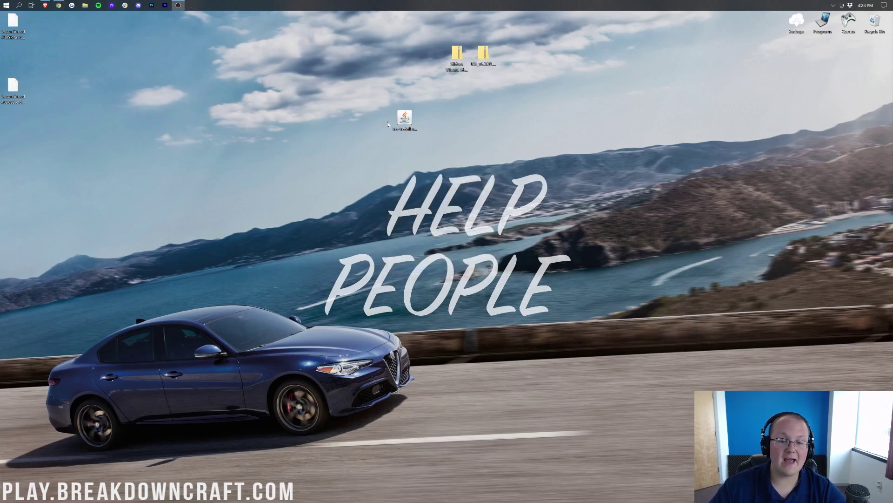
drag(397, 122, 881, 29)
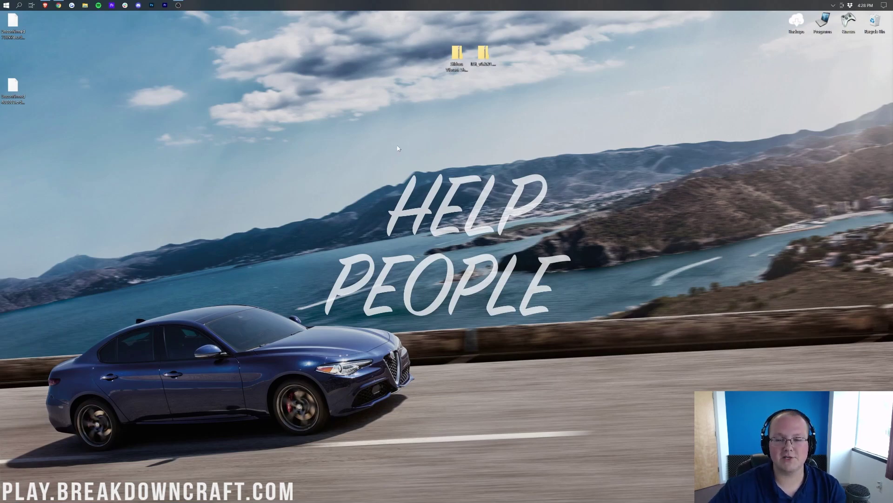
Search Windows for "mine" and open the Minecraft Launcher.
click(2, 2)
text(mine)
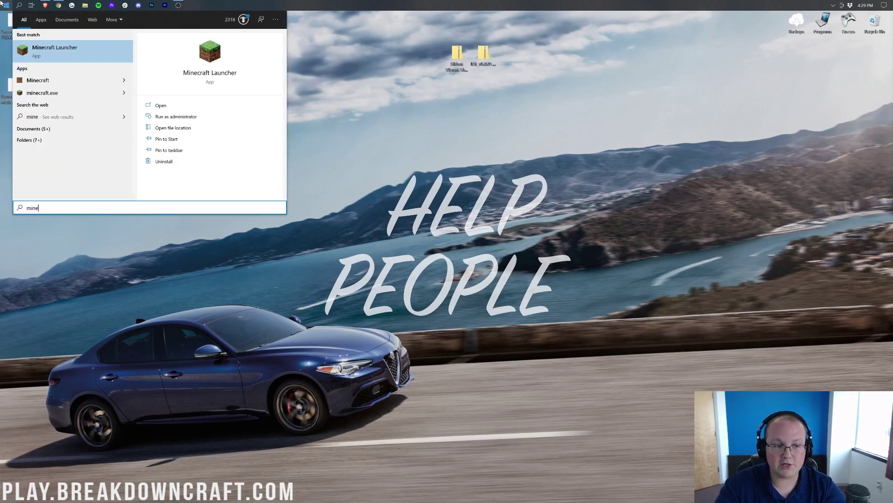
key(Return)
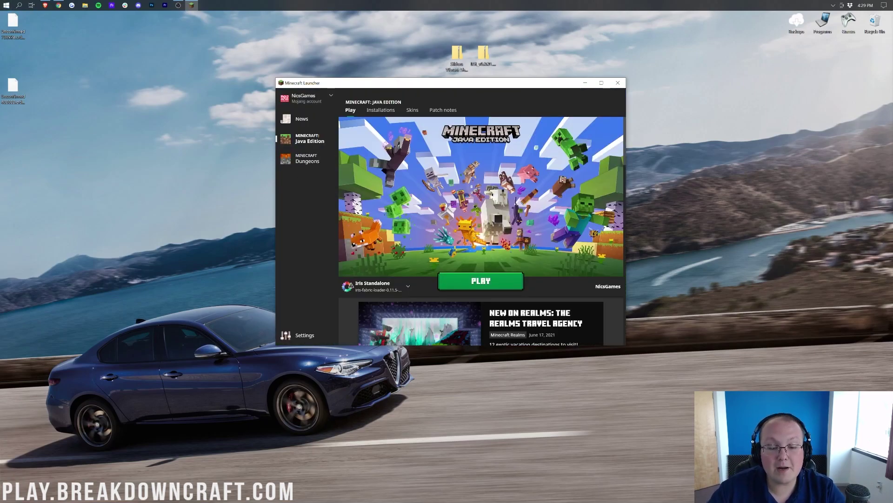
Select Iris Standalone as the installation to play for Minecraft: Java Edition.
click(377, 286)
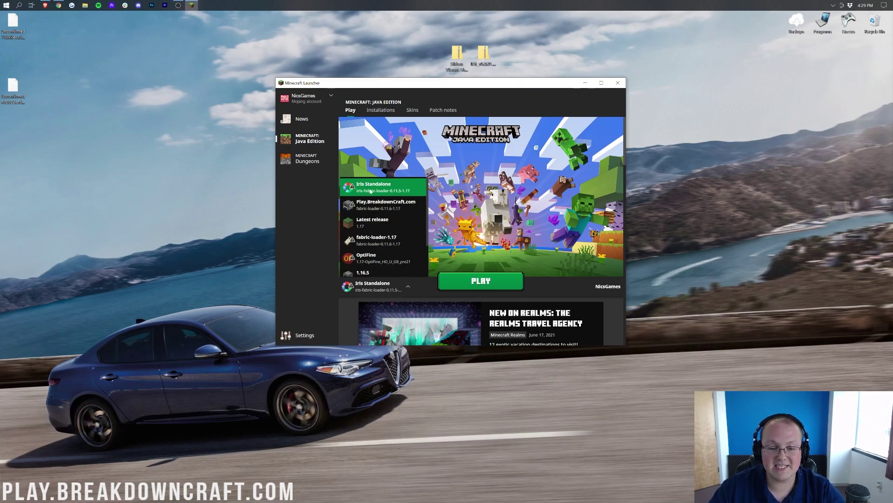
click(378, 286)
click(378, 286)
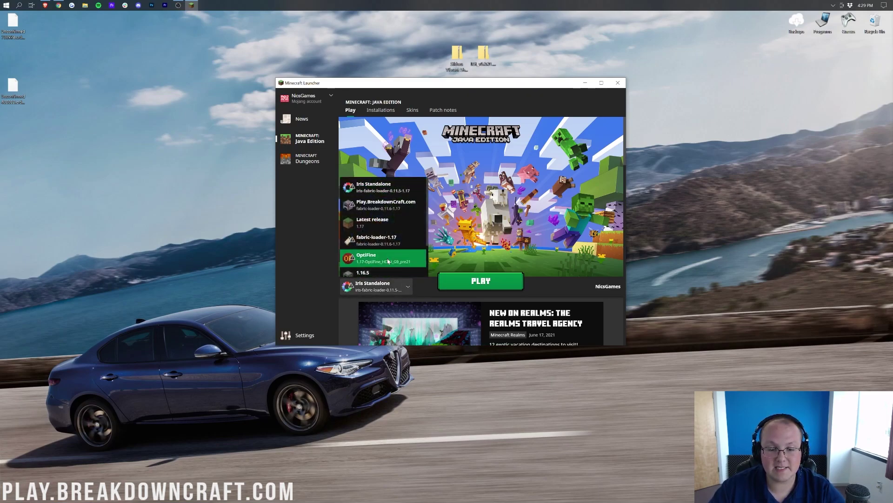
click(374, 223)
click(403, 286)
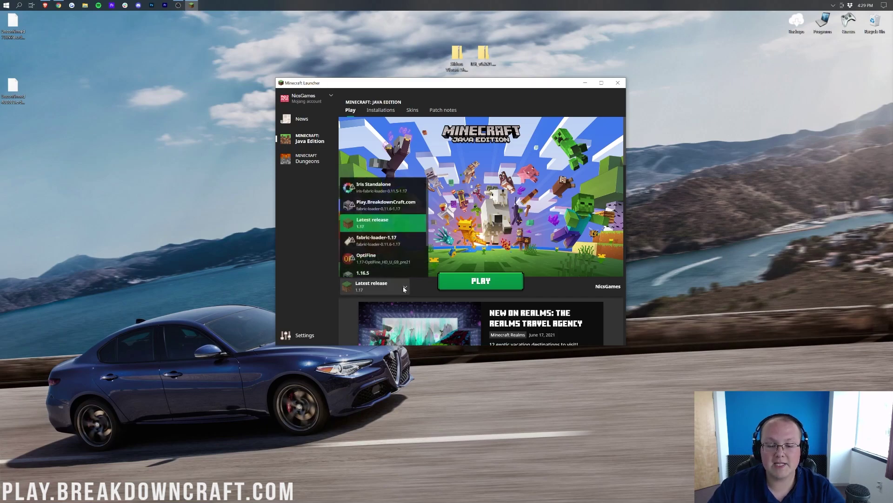
click(368, 191)
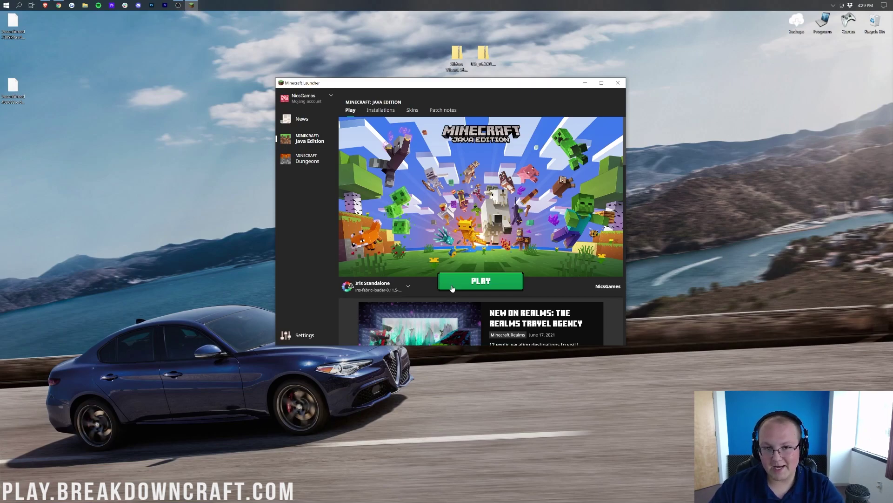
click(400, 286)
click(370, 187)
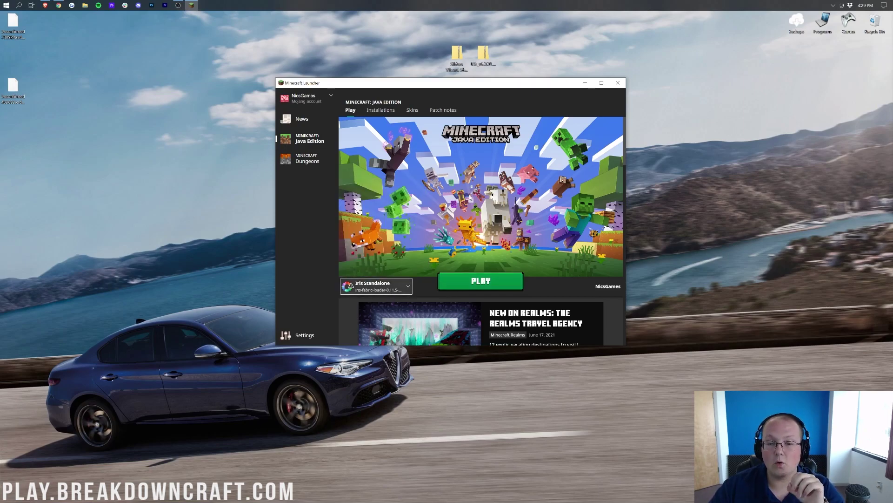
Open the Java Edition installations list and toggle the Modded versions filter off and back on.
click(381, 110)
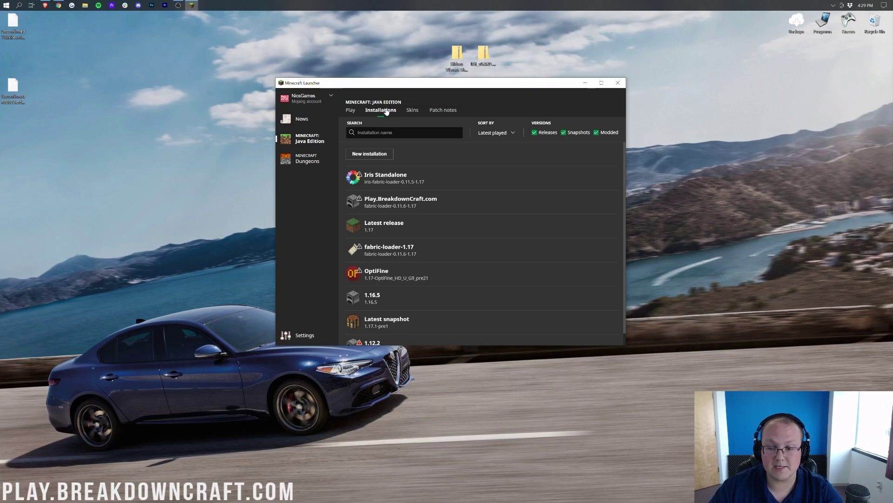
click(607, 135)
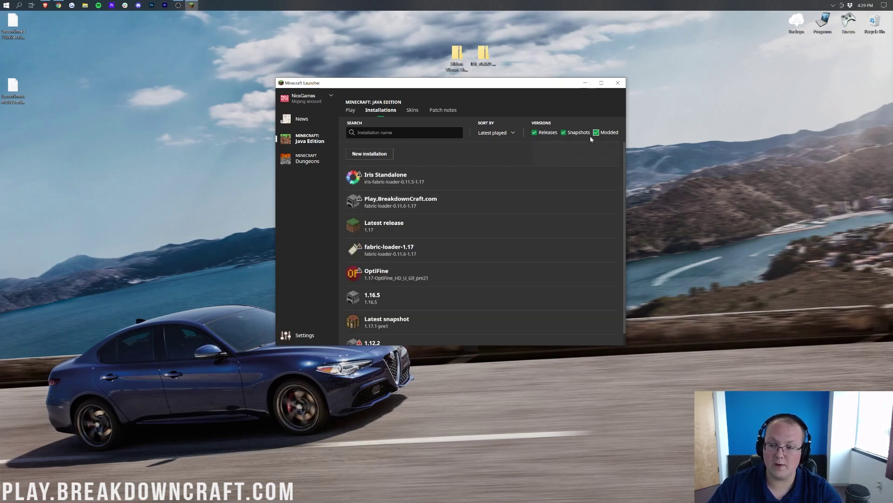
click(599, 133)
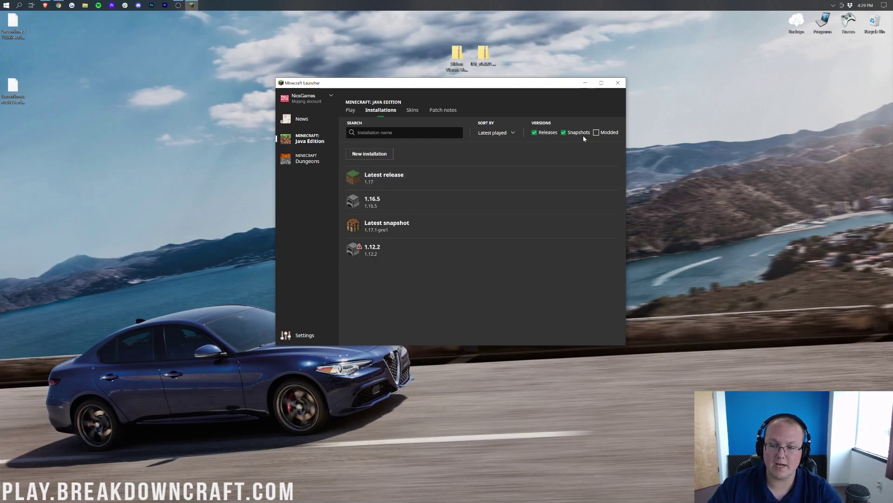
click(596, 132)
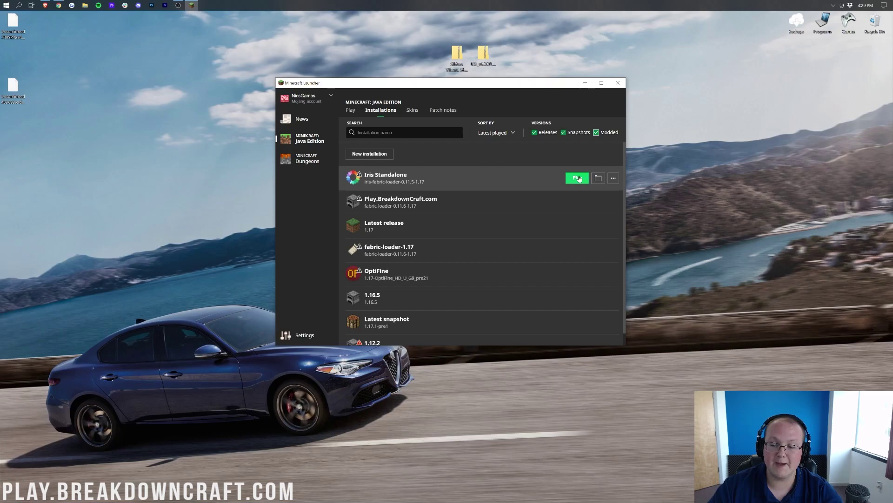
Delete the existing Play.BreakdownCraft.com installation from the launcher.
click(613, 202)
click(604, 245)
click(466, 236)
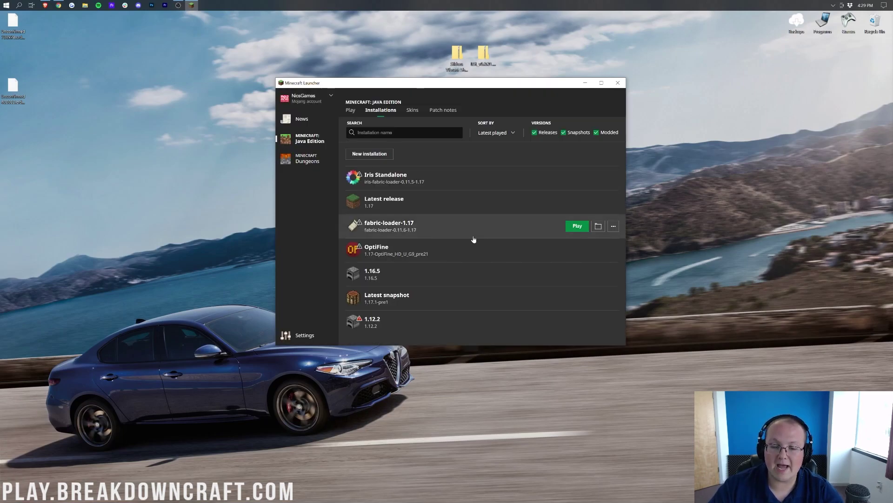
Start a new installation and name it Play.BreakdownCraft.com.
click(360, 157)
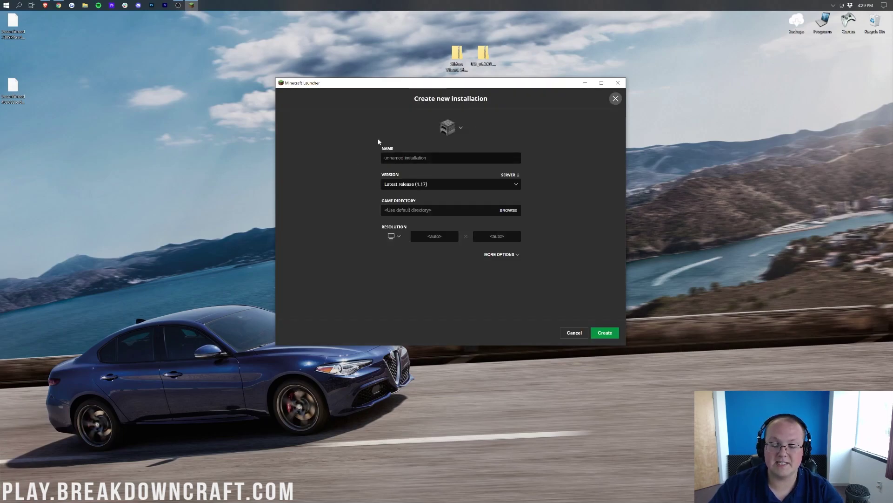
click(447, 161)
text(P)
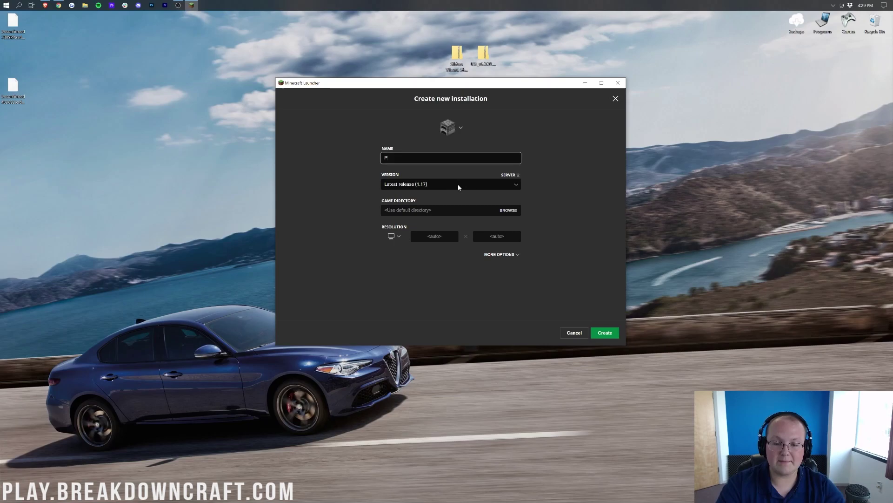
text(lay.BreakdownCraft.com)
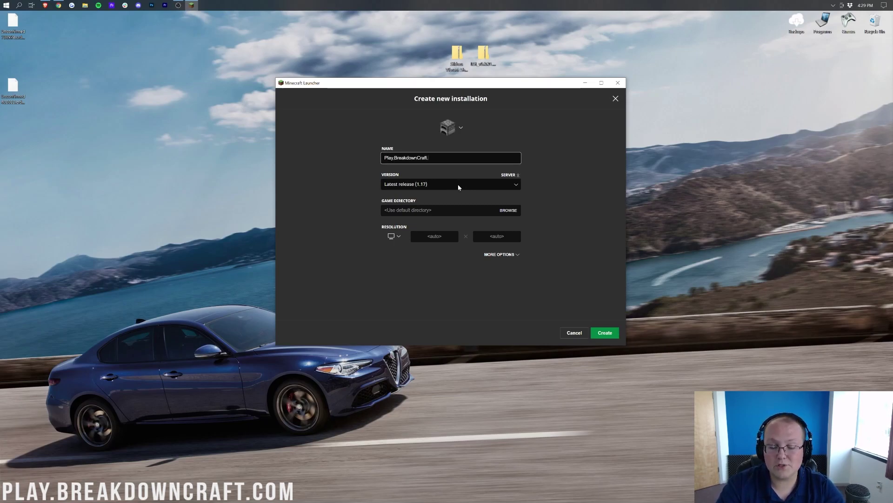
key(ctrl+a)
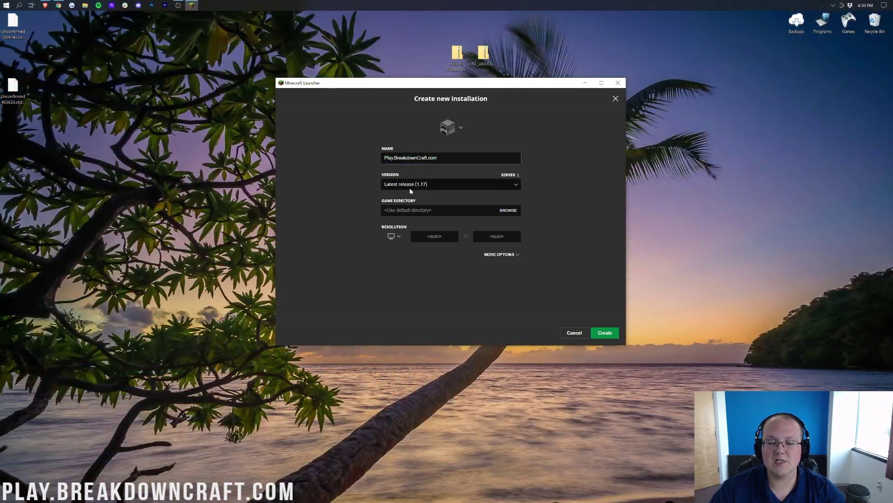
Create the installation with version release iris-fabric-loader-0.11.5-1.17 and a resolution of 1920x1080.
click(386, 187)
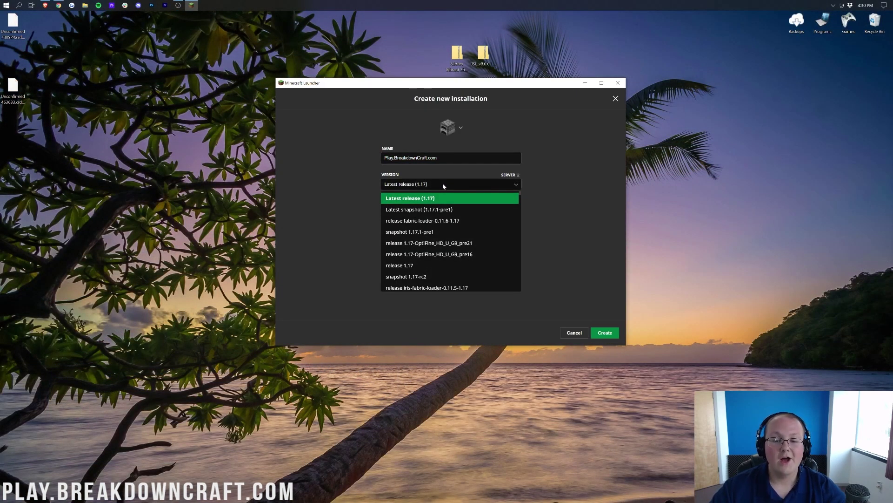
scroll(435, 226, down, 2)
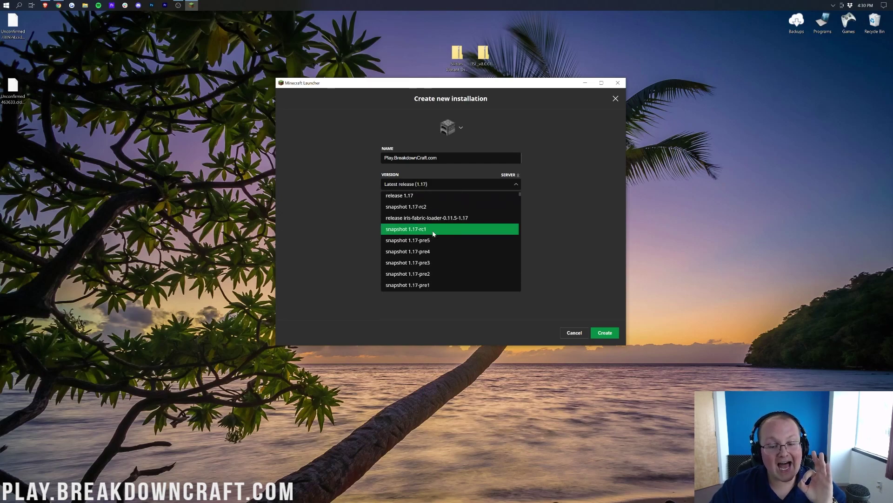
click(468, 222)
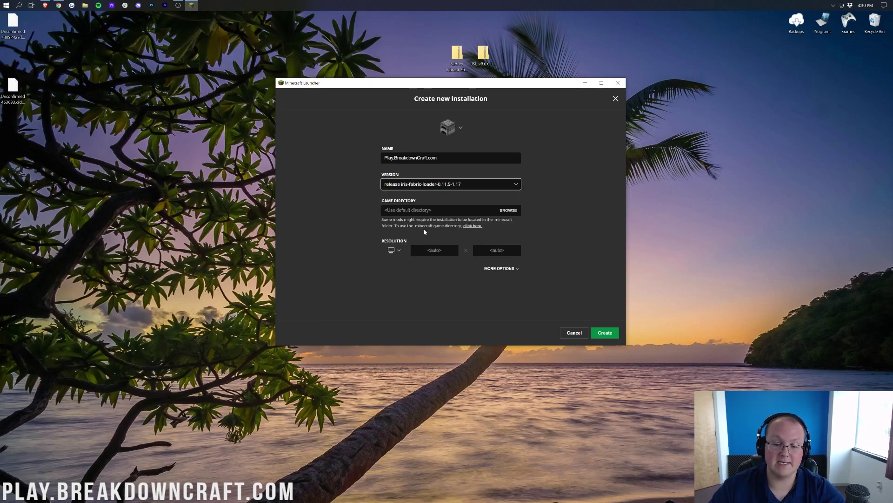
click(397, 254)
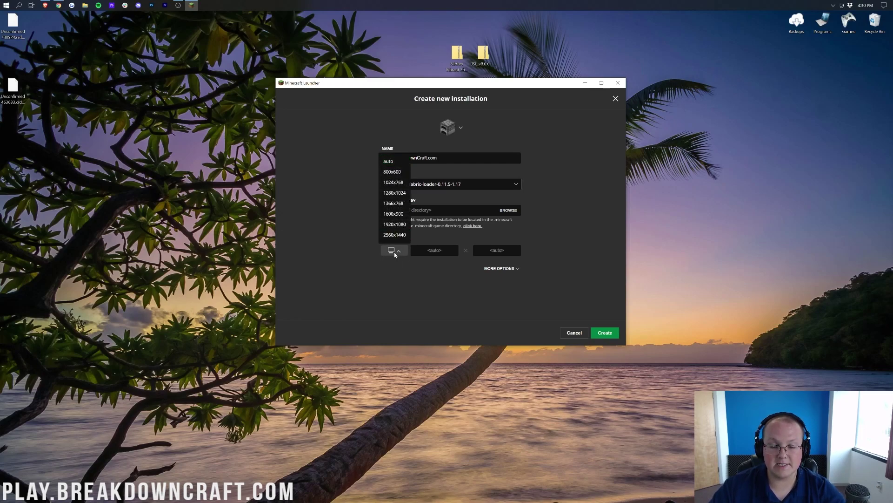
click(394, 224)
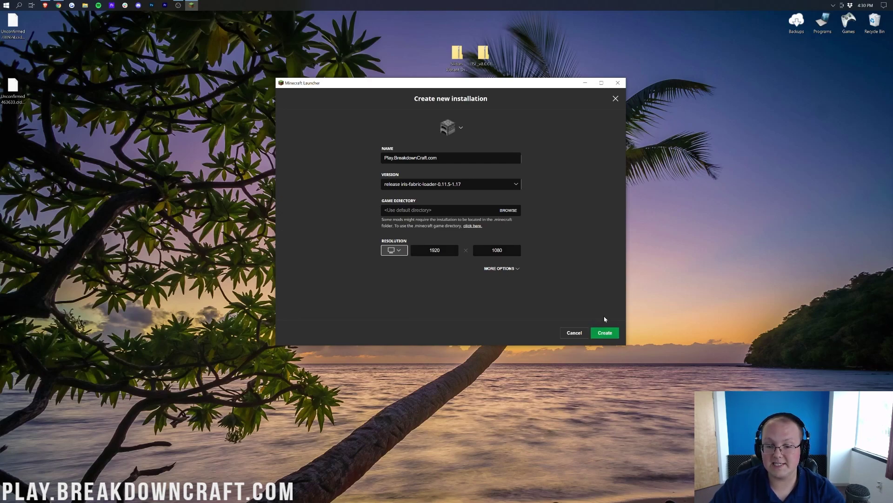
click(607, 335)
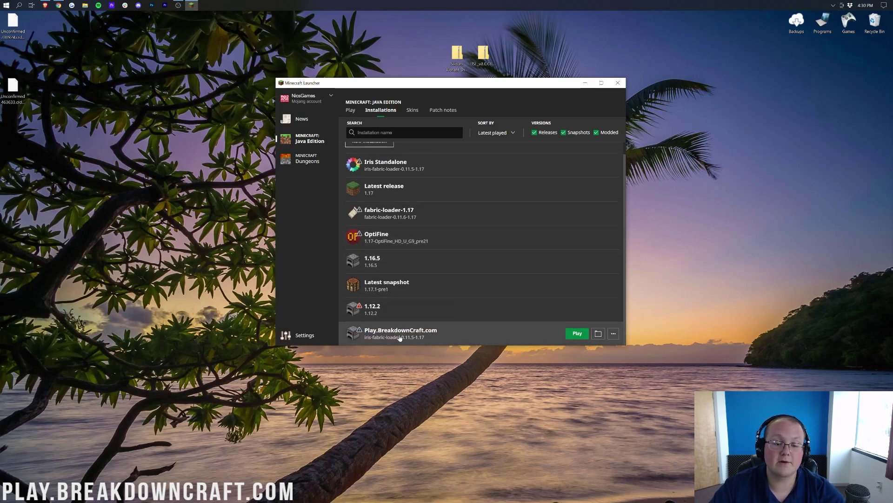
Launch the Play.BreakdownCraft.com installation, accepting the modified-game risks and turning off further warnings for it.
mouse_move(370, 341)
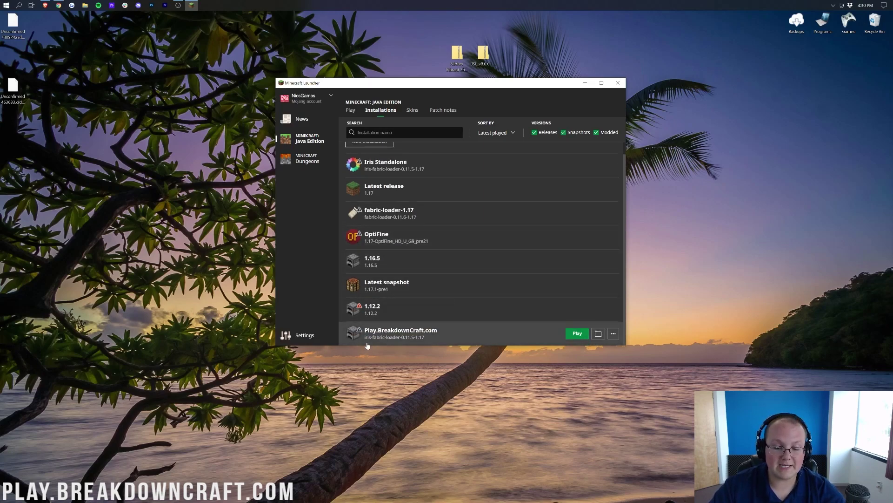
click(576, 333)
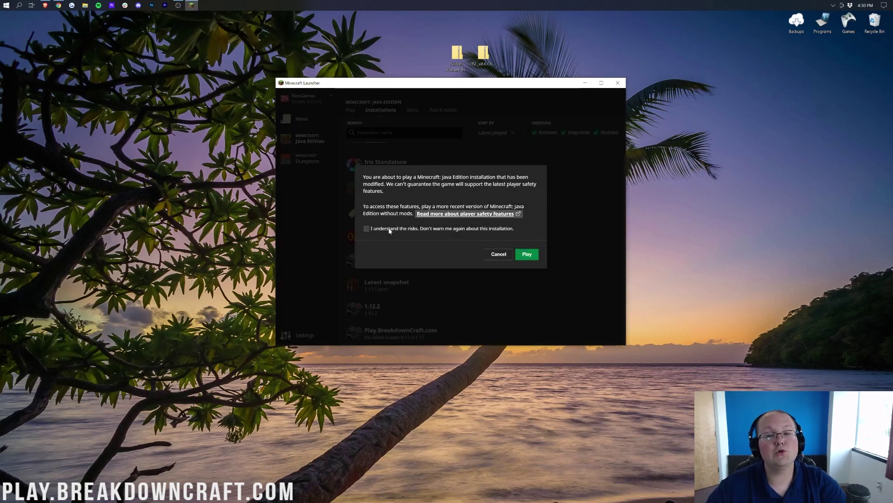
click(390, 230)
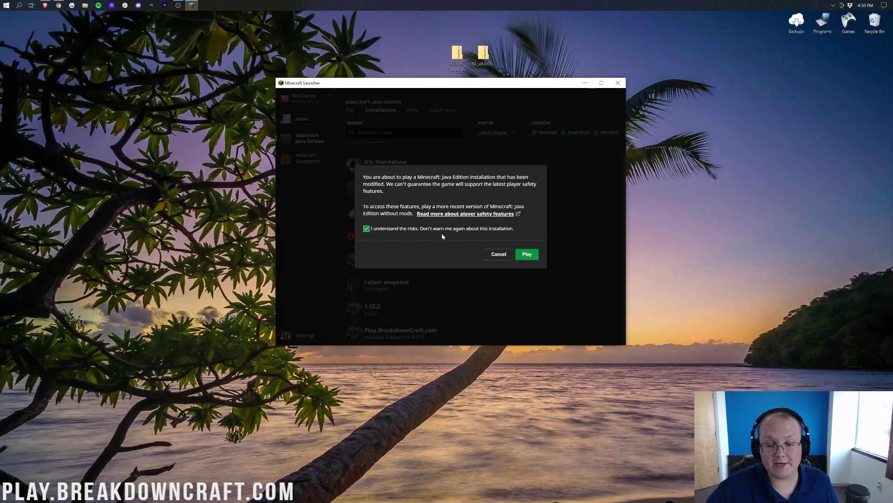
click(527, 254)
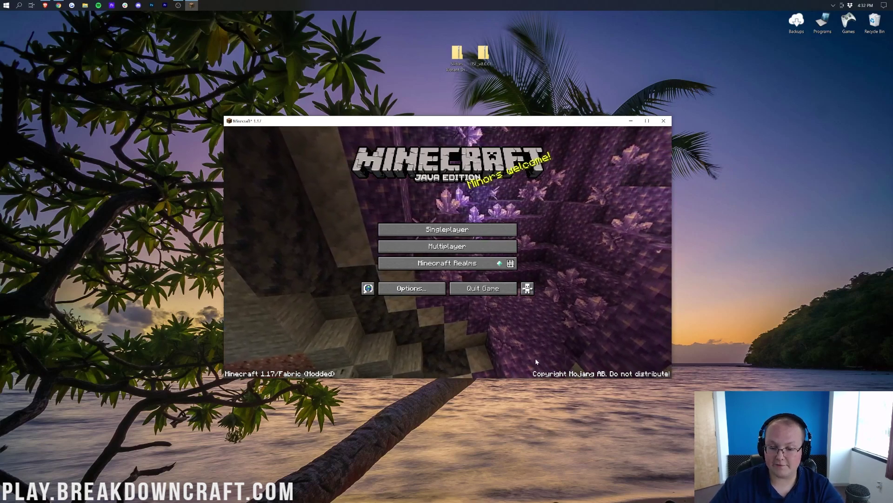
Add the Sildur's Vibrant Shaders v1.29 Lite zip from the desktop to the game's shader packs and select it.
click(409, 288)
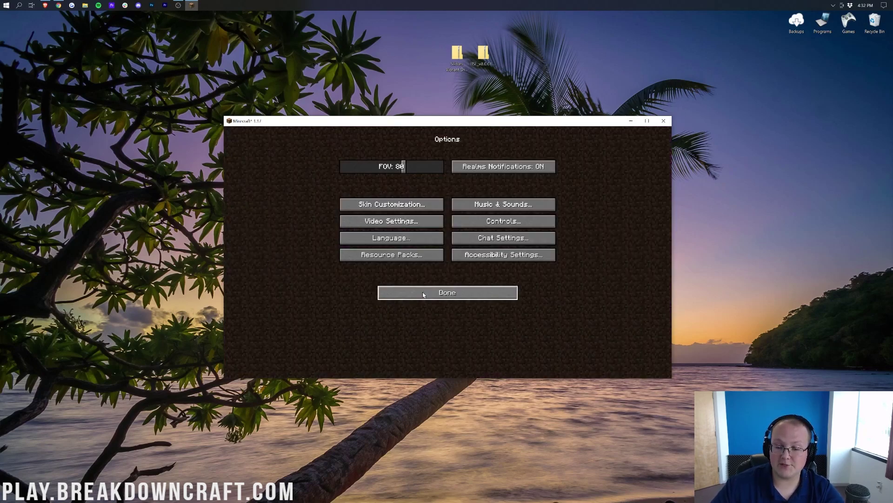
click(405, 221)
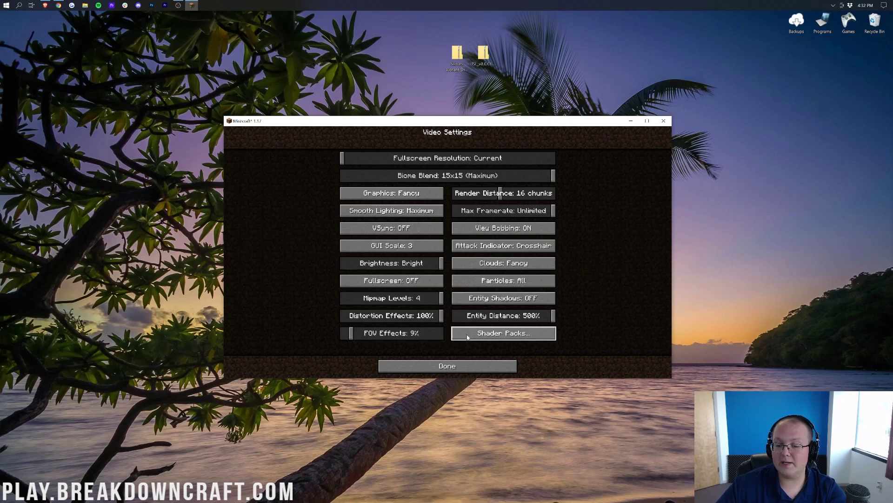
click(520, 333)
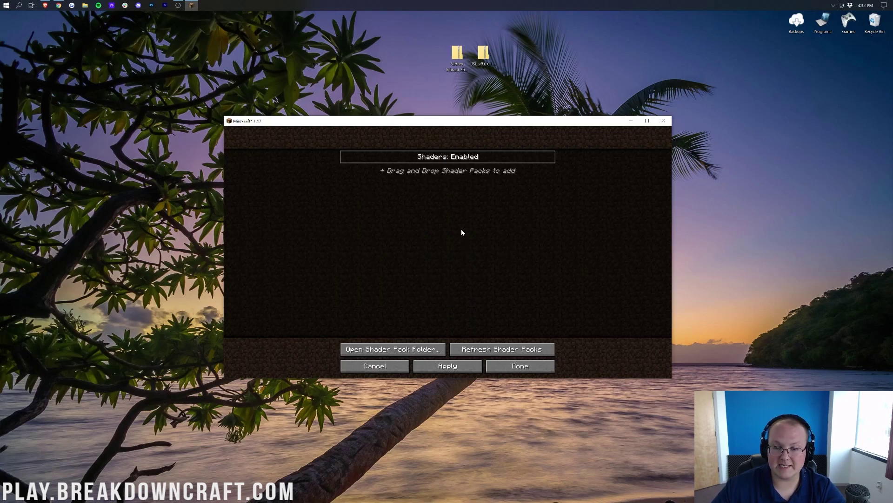
drag(455, 70, 457, 188)
click(475, 173)
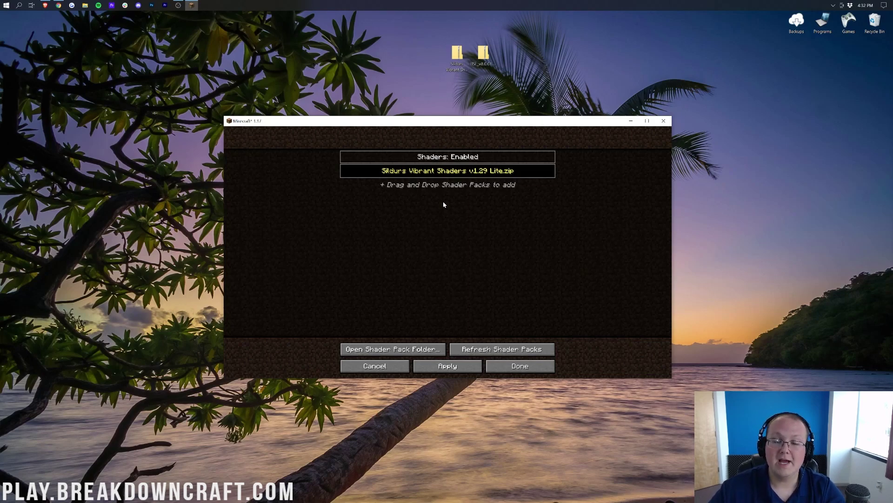
Copy the BSL_v8.0.01 zip from the desktop into the shaderpacks folder and refresh the game's shader pack list.
click(461, 66)
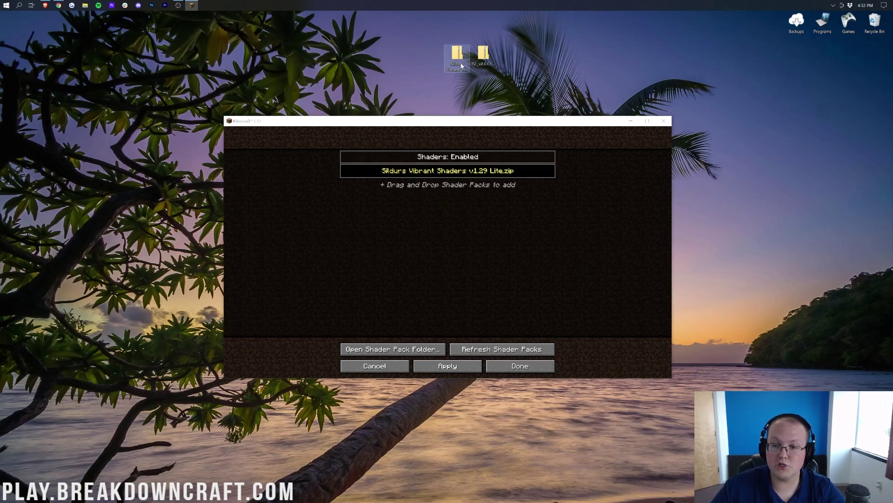
mouse_move(460, 63)
mouse_down()
mouse_move(452, 44)
mouse_move(458, 65)
mouse_up()
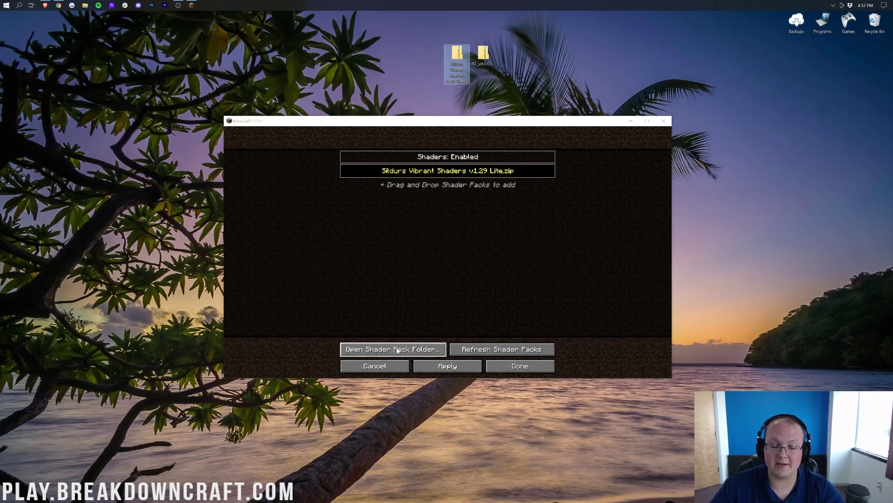
click(374, 350)
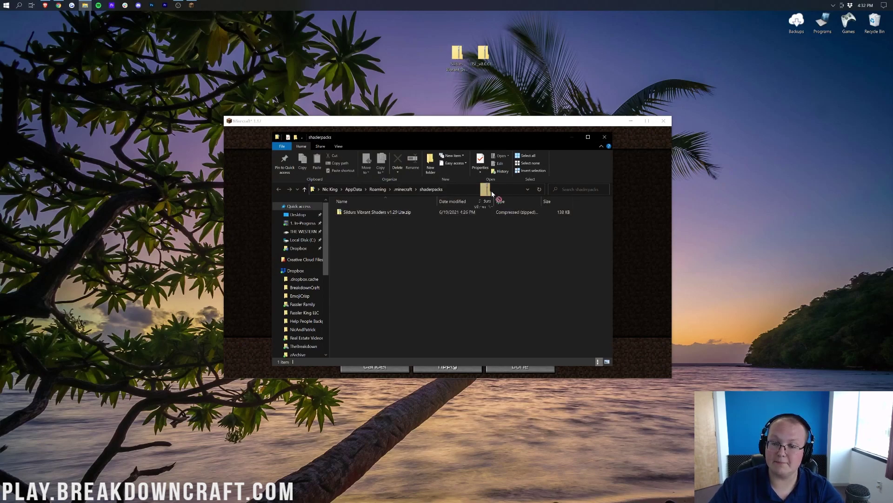
drag(484, 55, 436, 288)
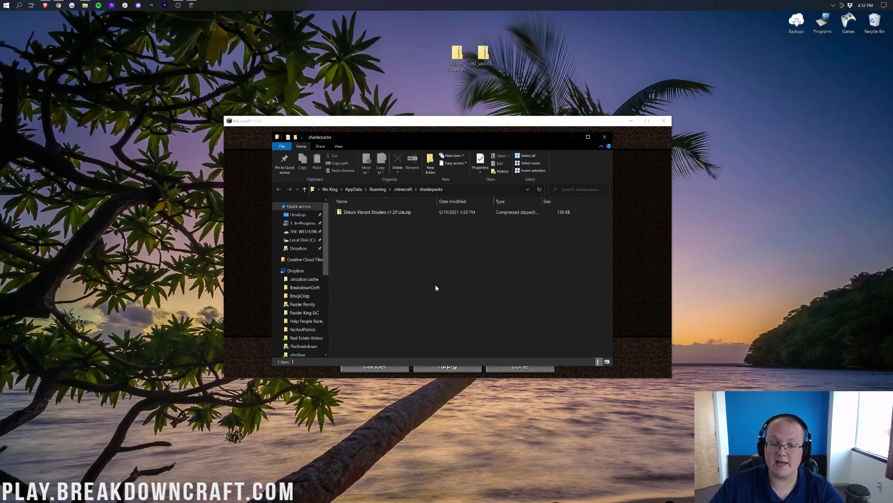
click(605, 137)
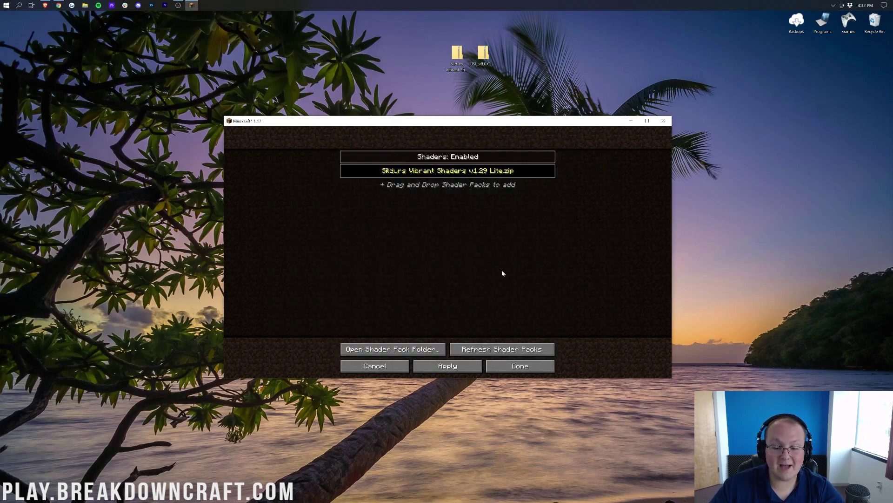
click(486, 356)
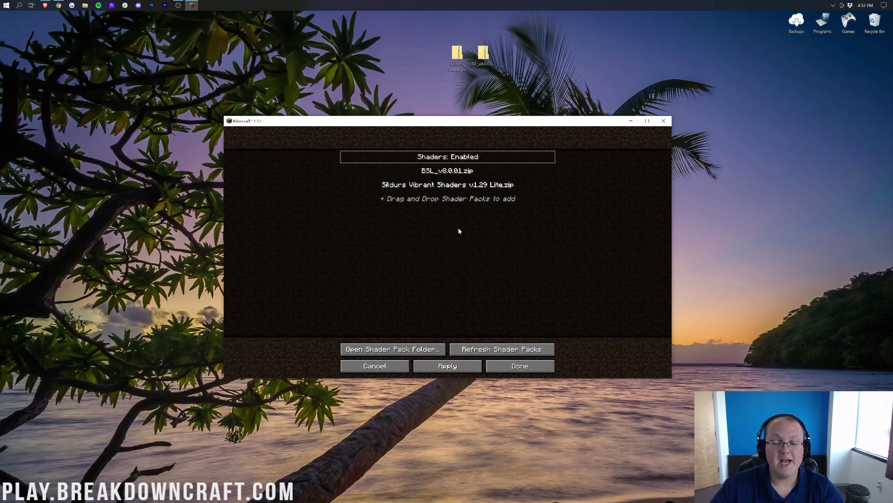
Select BSL_v8.0.01.zip as the active shader pack, save the settings and return to the title screen.
click(448, 175)
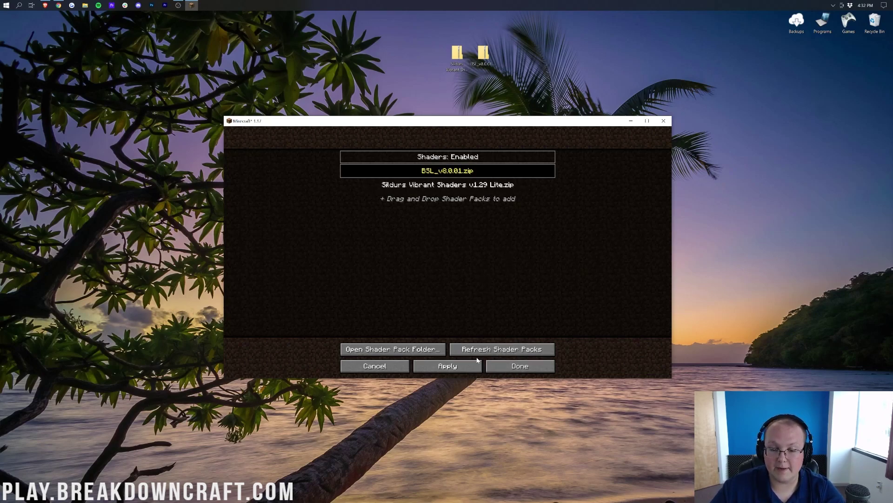
click(527, 367)
click(508, 367)
click(514, 292)
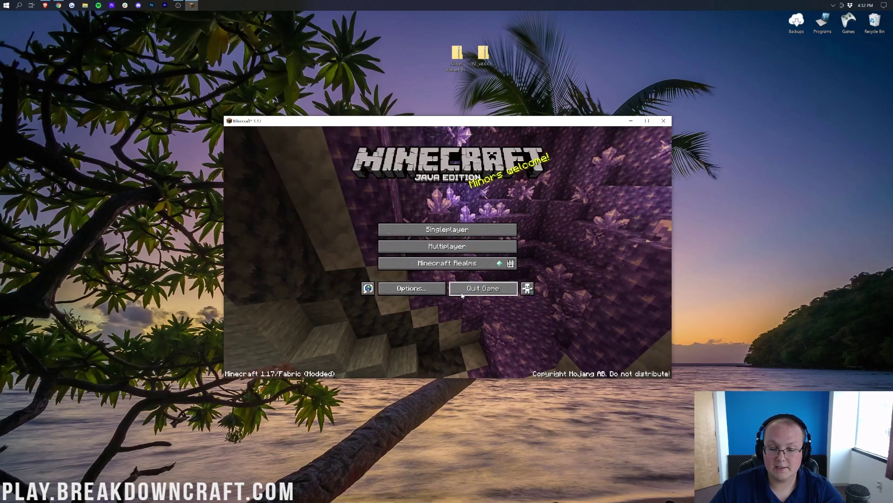
Join the Play.BreakdownCraft.com multiplayer server and climb out of the storage room to the ground floor of the house.
click(439, 246)
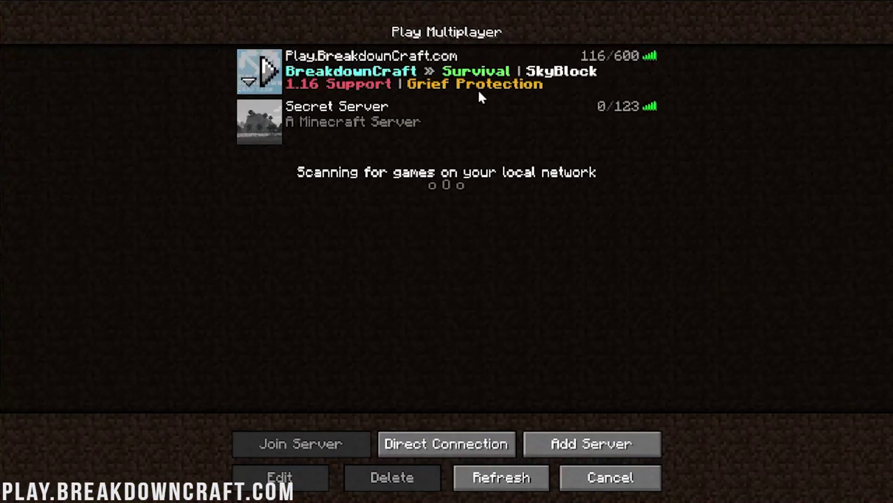
double_click(463, 168)
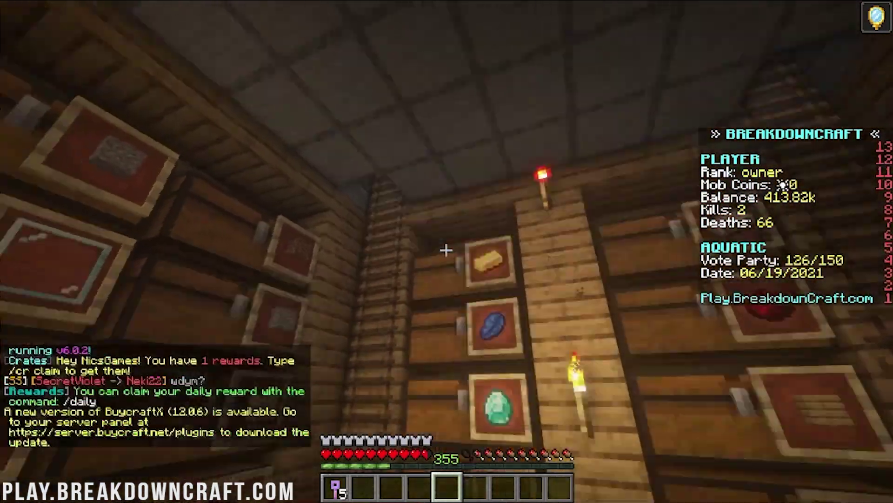
key(w)
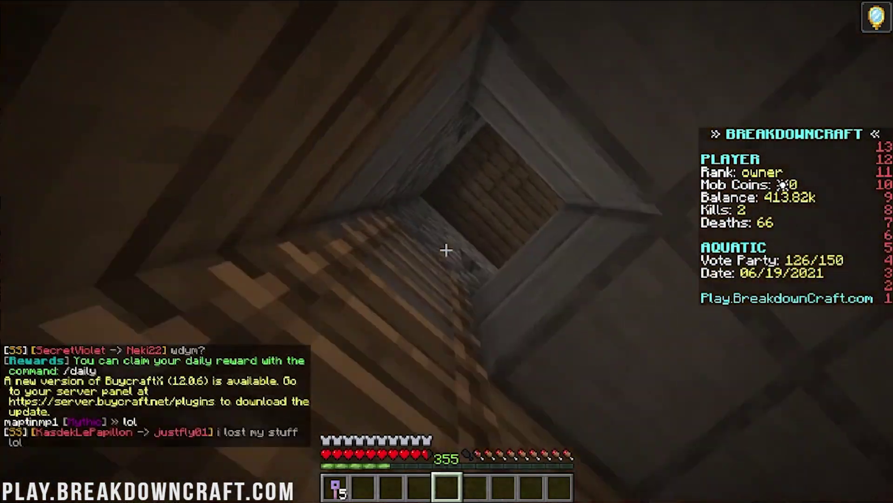
key(w)
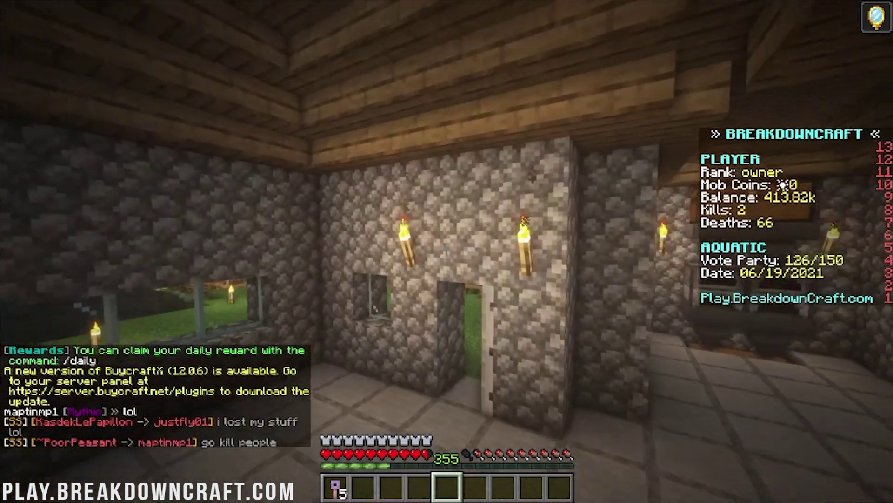
Walk out of the house, past the cow pen, to the grass beside the tall vine-covered tree.
key(w)
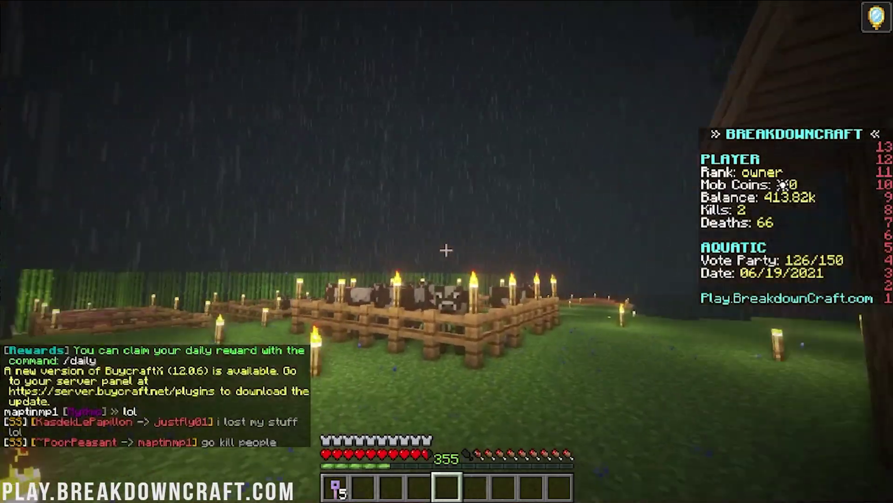
key(w)
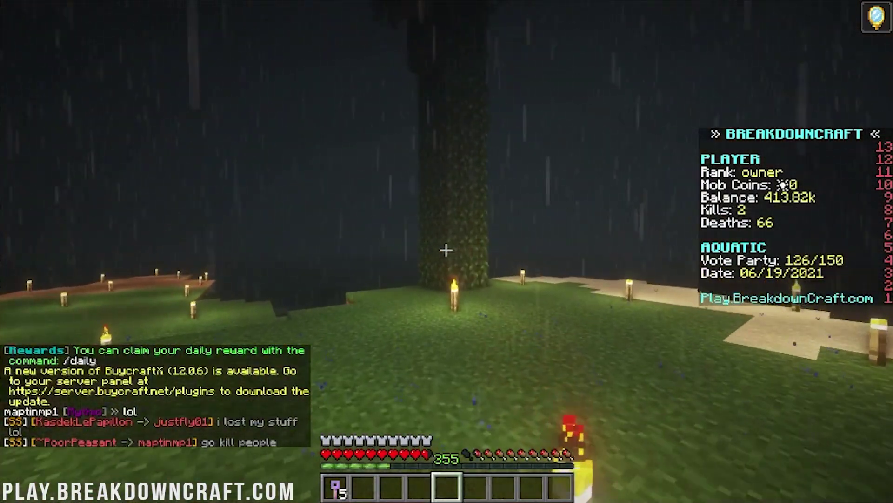
text(w)
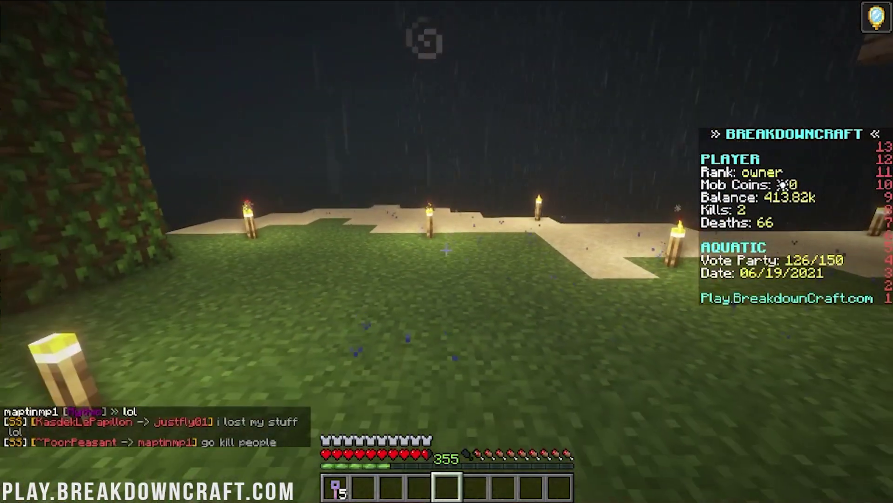
Set the player time to day and the player weather to clear with chat commands.
text(/patime day)
key(Return)
text(/pt)
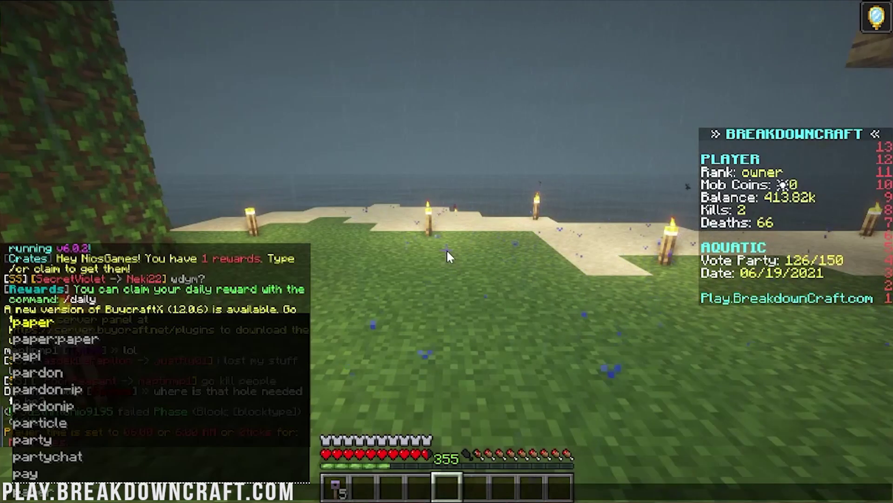
key(BackSpace)
text(weather clear)
key(Return)
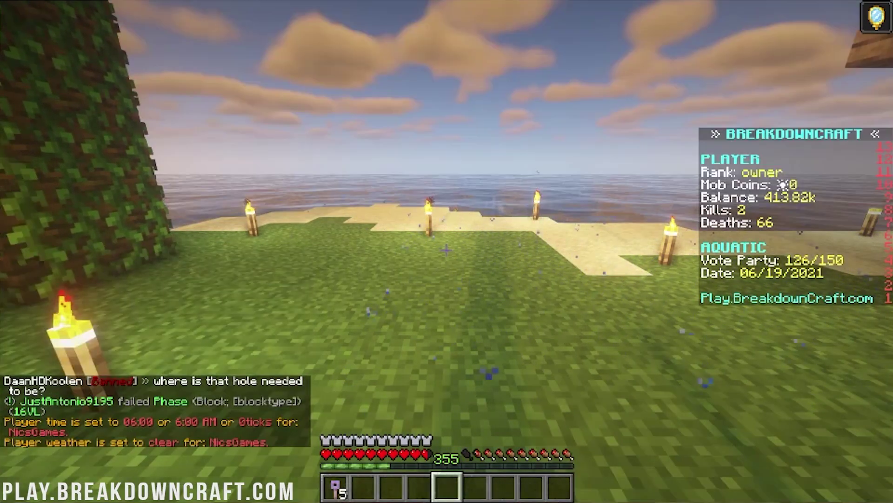
Walk past the house and animal pens to the shoreline to view the BSL lighting, sky and water.
mouse_move(446, 251)
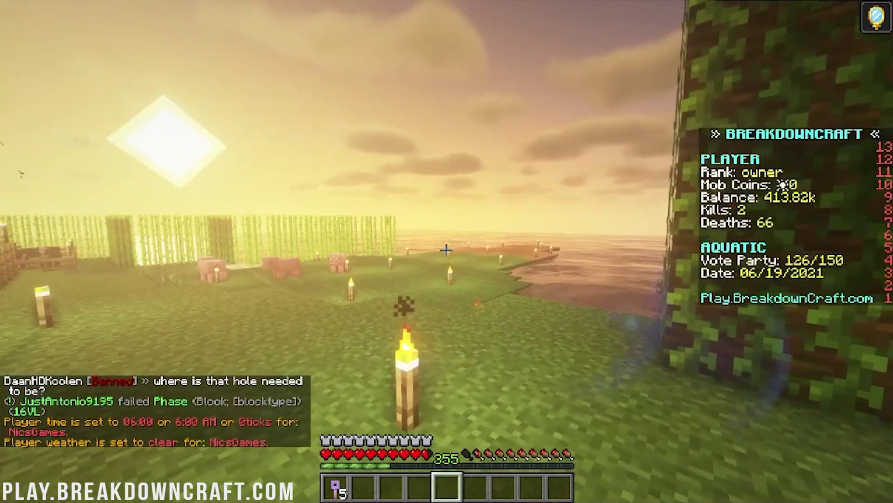
key(w)
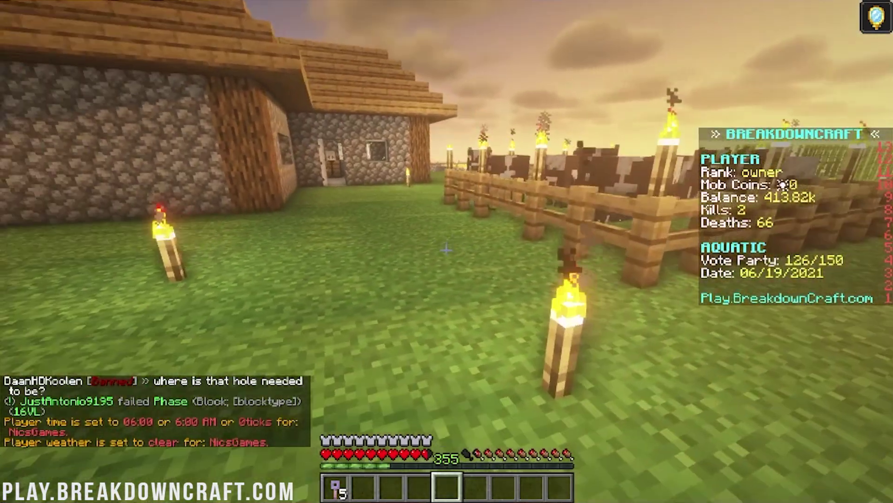
key(w)
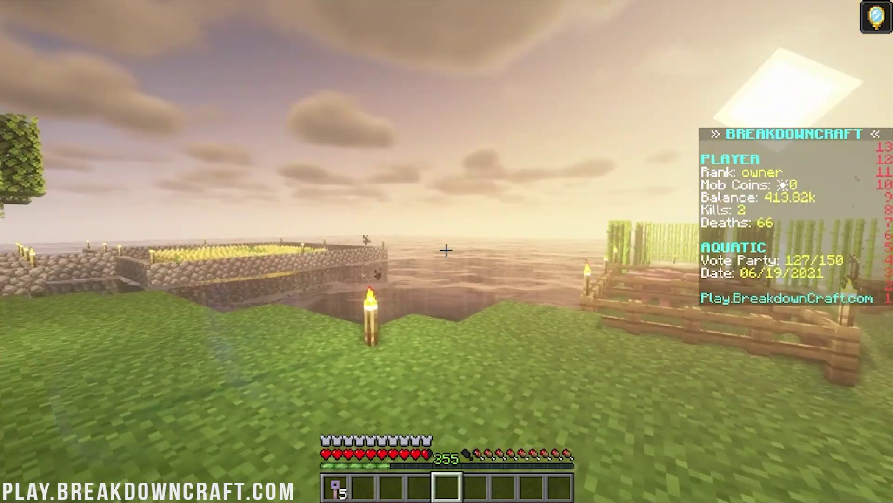
key(w)
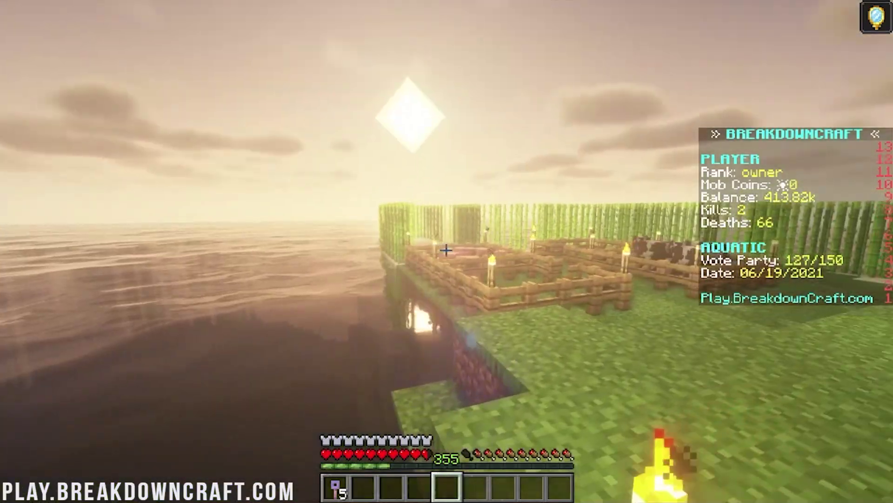
key(s)
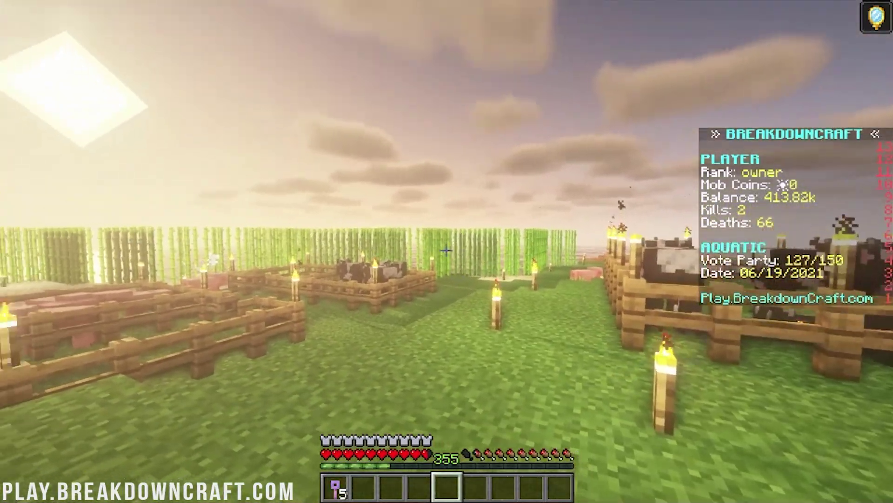
key(s)
Switch the active shader pack to Sildurs Vibrant Shaders v1.29 Lite.zip and return to the game.
key(Escape)
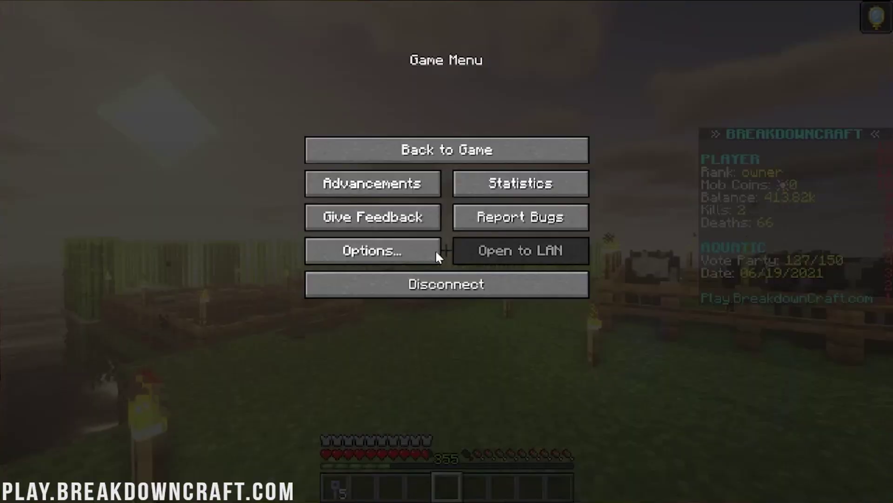
click(396, 263)
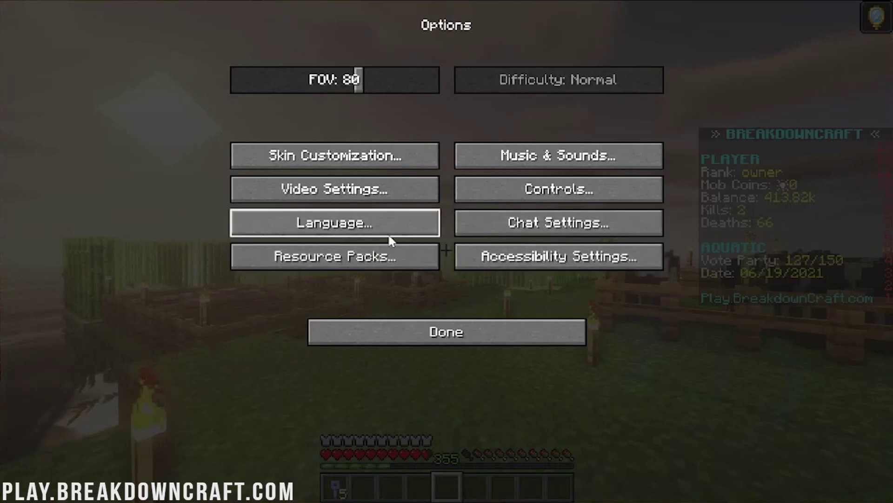
click(369, 195)
click(559, 417)
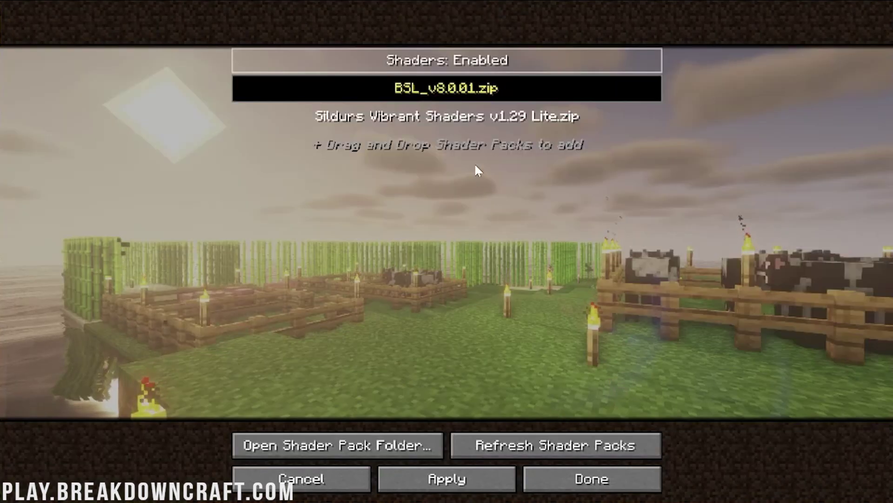
click(405, 124)
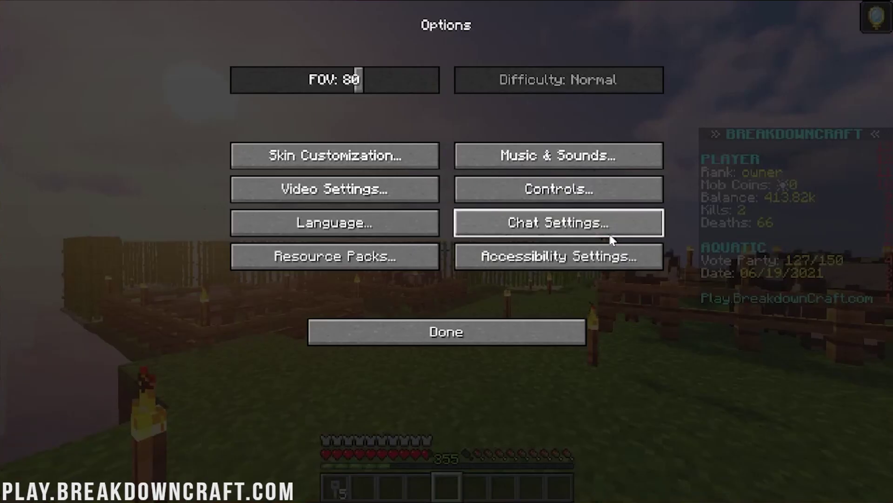
key(Escape)
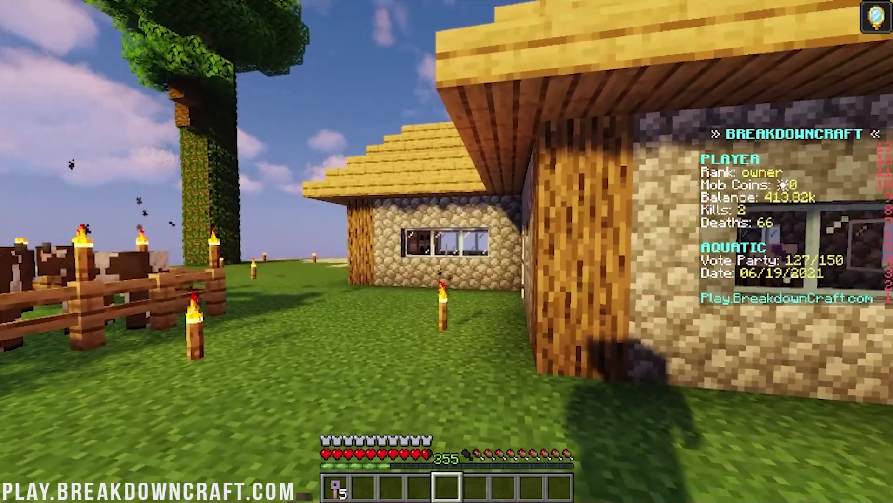
Reopen the shader pack list from the game and apply BSL_v8.0.01.zip.
key(Escape)
click(435, 250)
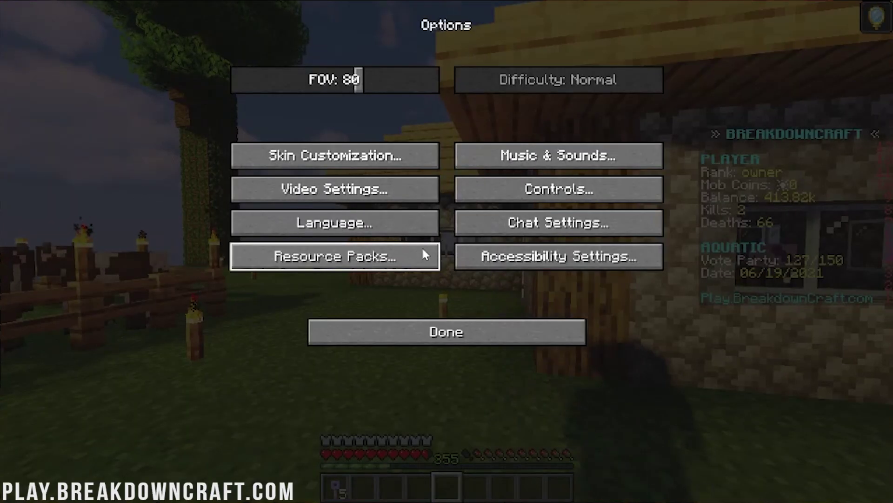
click(391, 194)
click(574, 415)
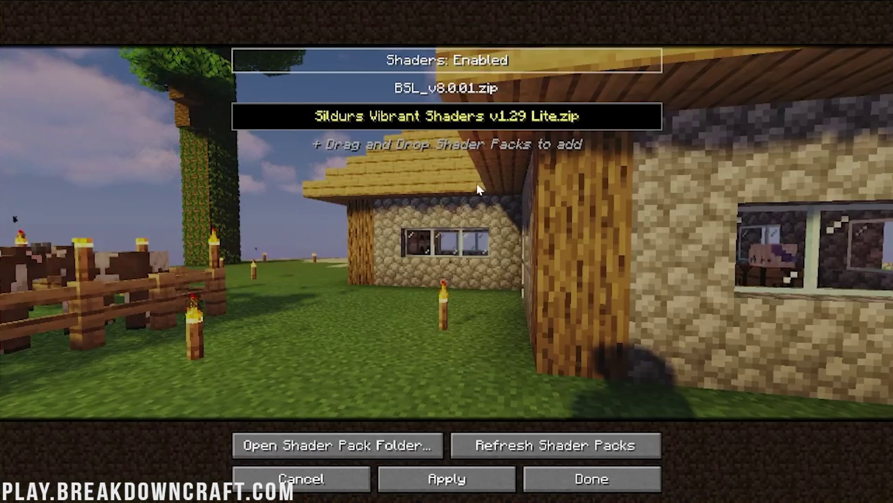
click(446, 90)
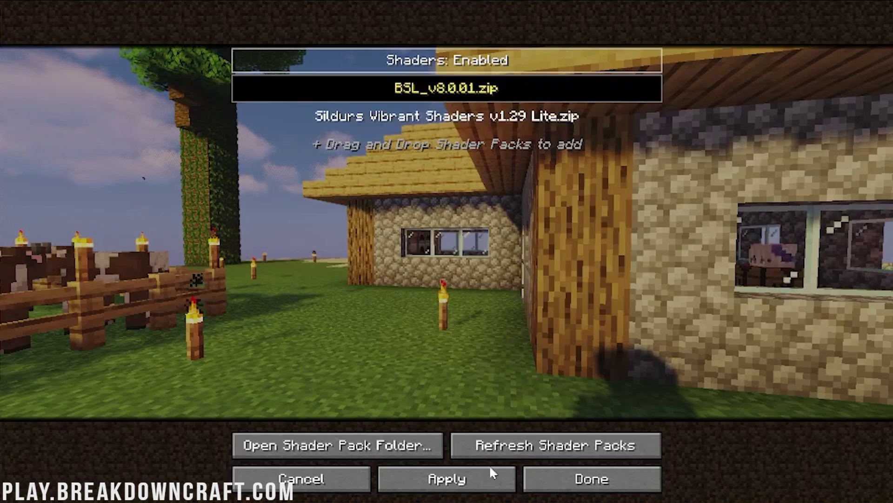
click(489, 477)
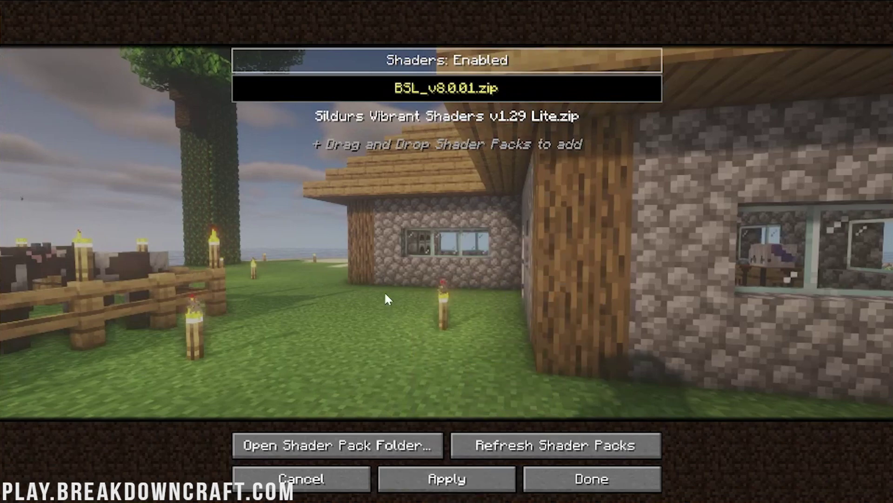
Apply Sildurs Vibrant Shaders v1.29 Lite.zip for comparison, reapply BSL_v8.0.01.zip and return to the game.
click(406, 119)
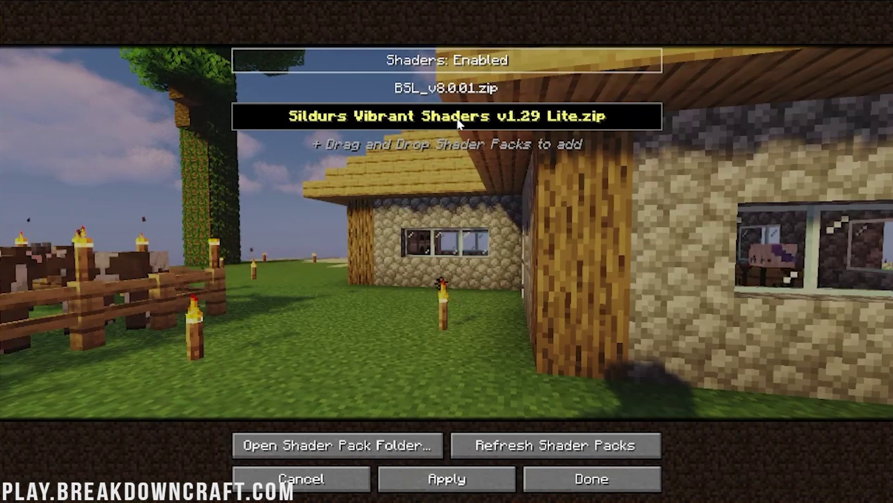
click(453, 88)
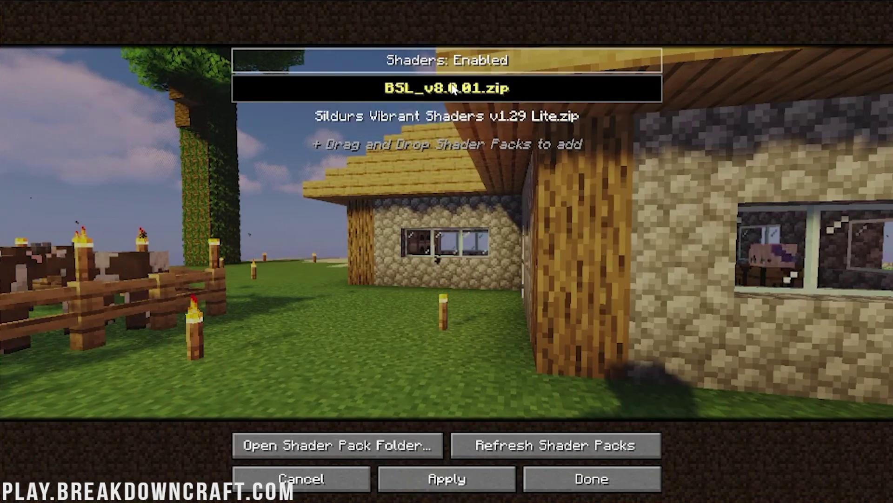
click(428, 479)
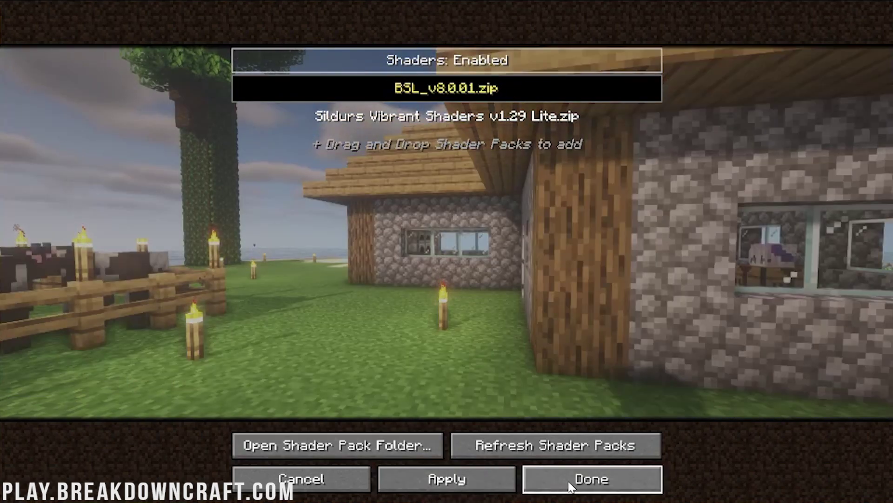
click(587, 492)
click(557, 482)
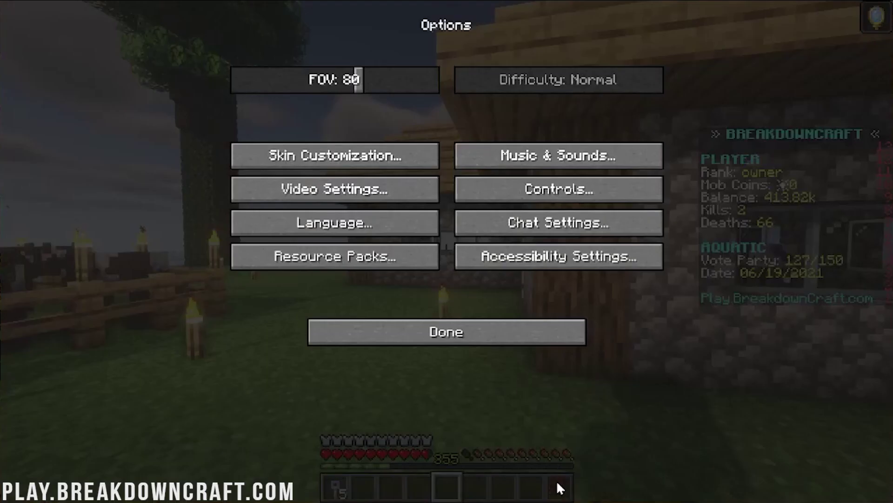
click(515, 345)
click(449, 162)
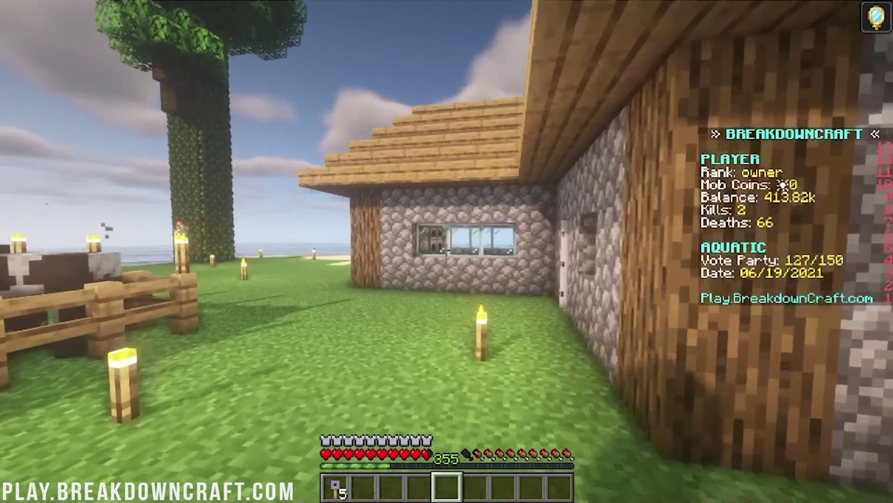
Walk around the island past the pens, house and crop fields to the tree platform, viewing the BSL shaders in daylight.
key(w)
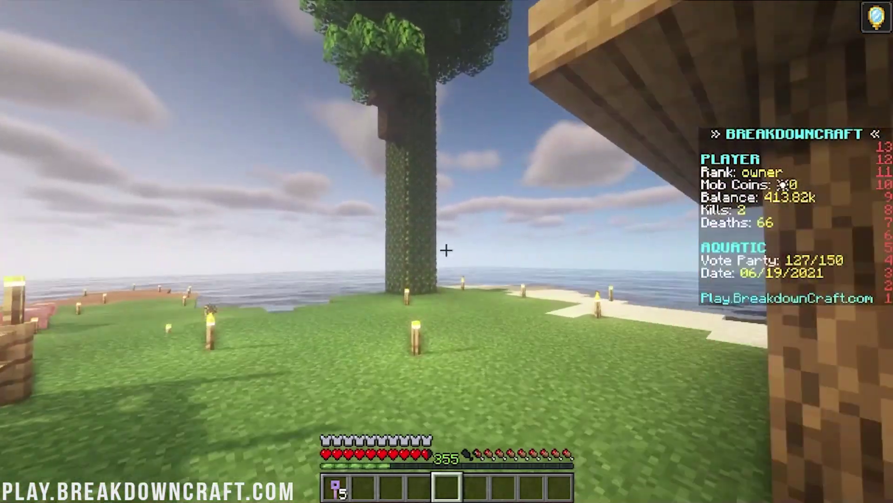
key(w)
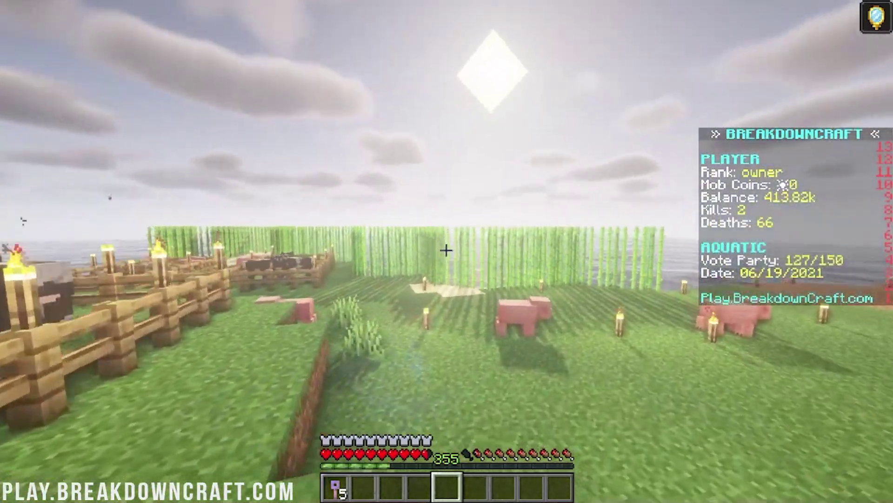
key(w)
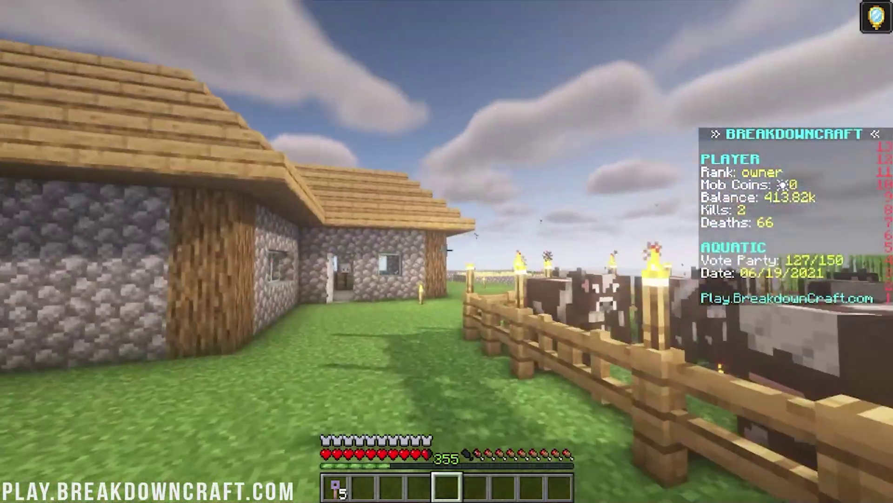
key(w)
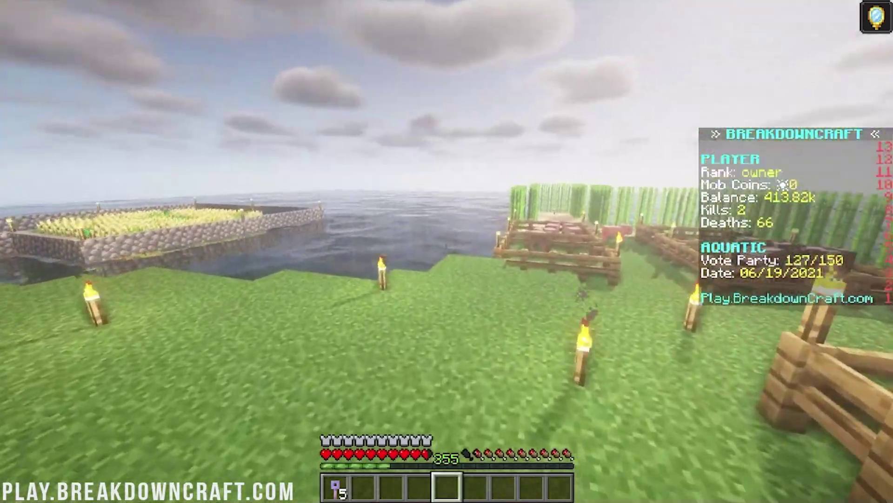
key(w)
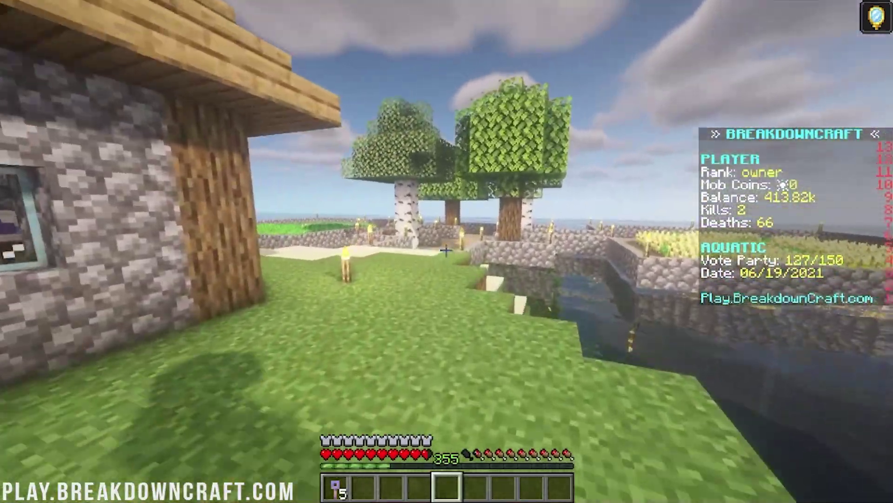
key(w)
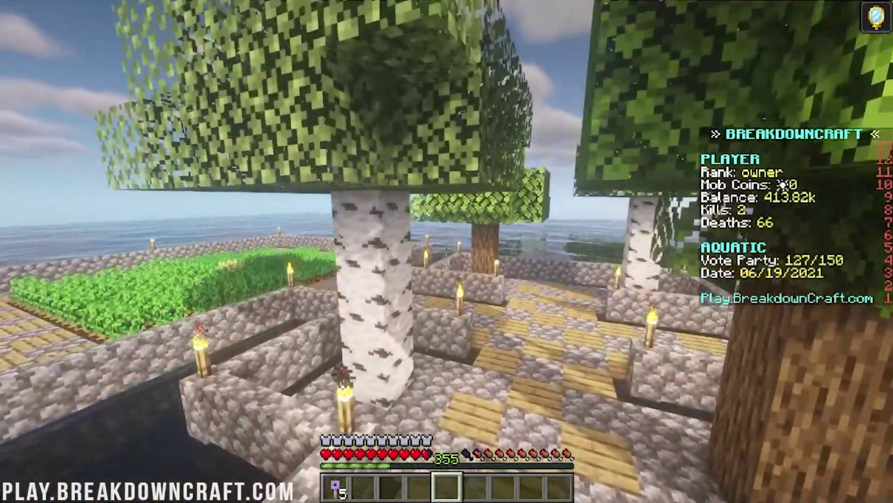
key(w)
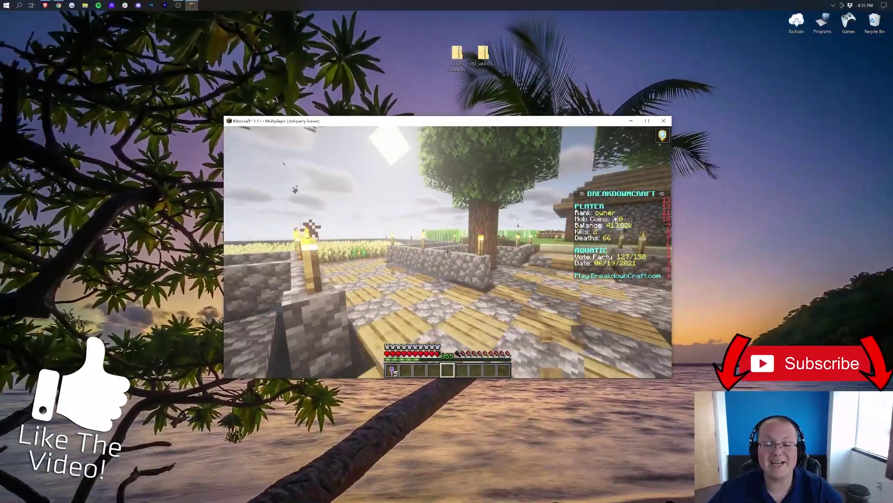